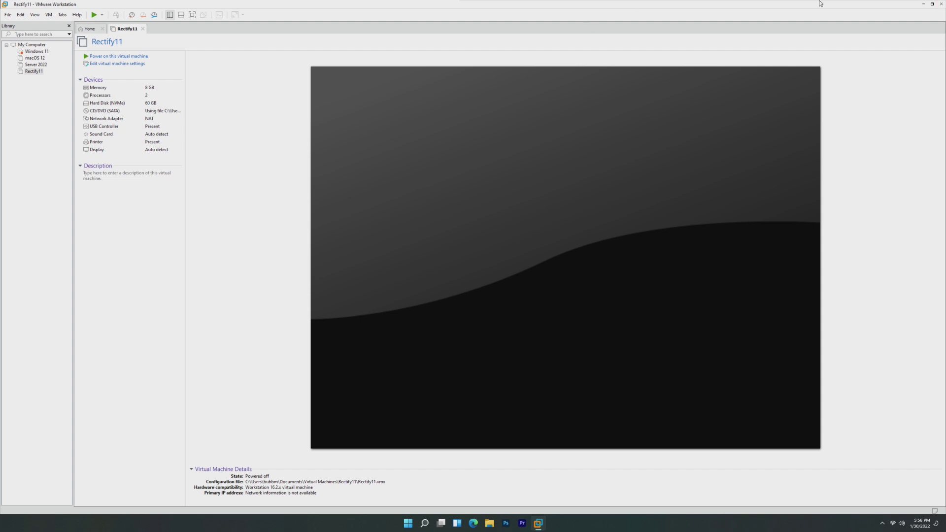
Minimize the VMware Workstation window holding the powered-off Rectify11 VM to reveal the host desktop.
click(923, 4)
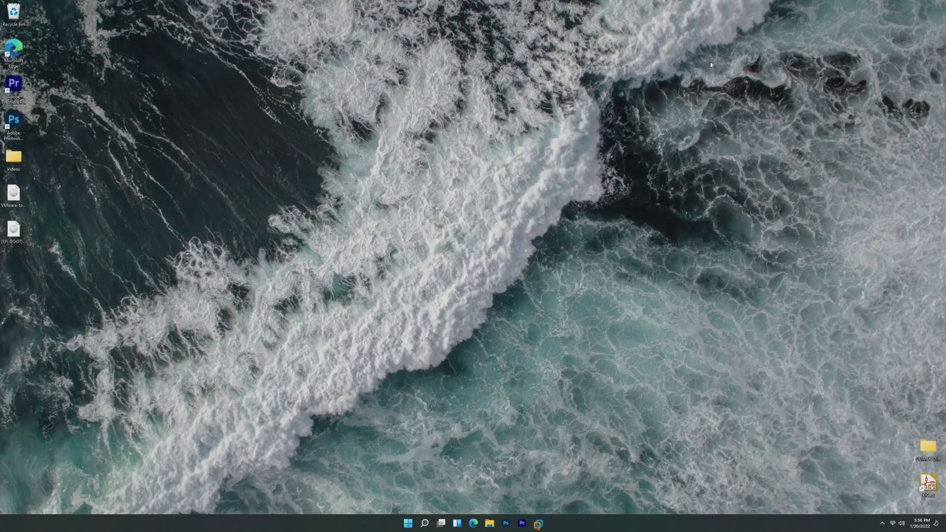
Confirm the Rectify11 ISO is 6.25 GB in its Properties, then return to VMware Workstation.
right_click(16, 232)
click(46, 310)
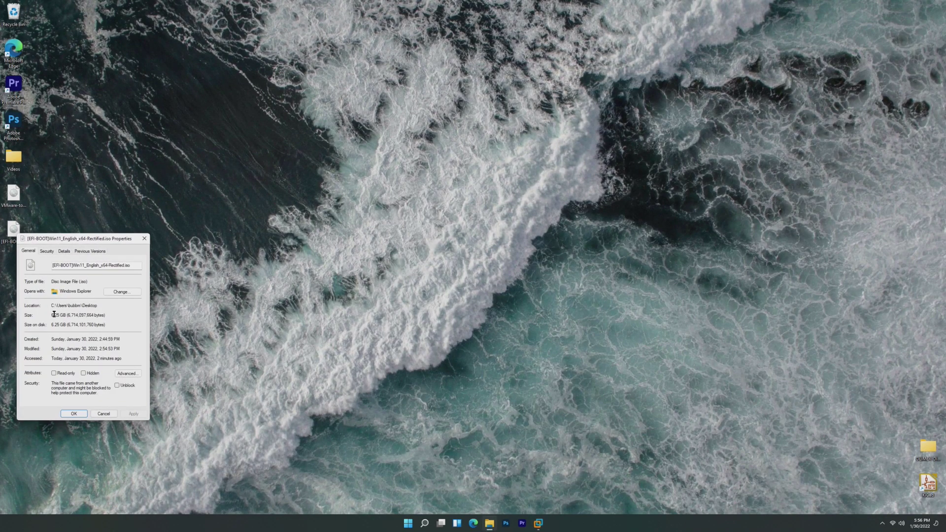
drag(54, 315, 67, 317)
click(144, 239)
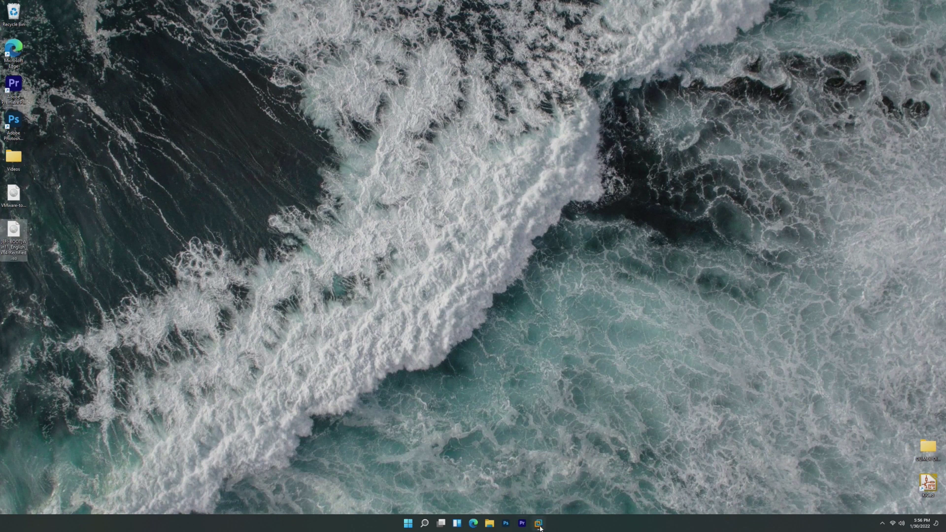
mouse_move(538, 523)
click(548, 487)
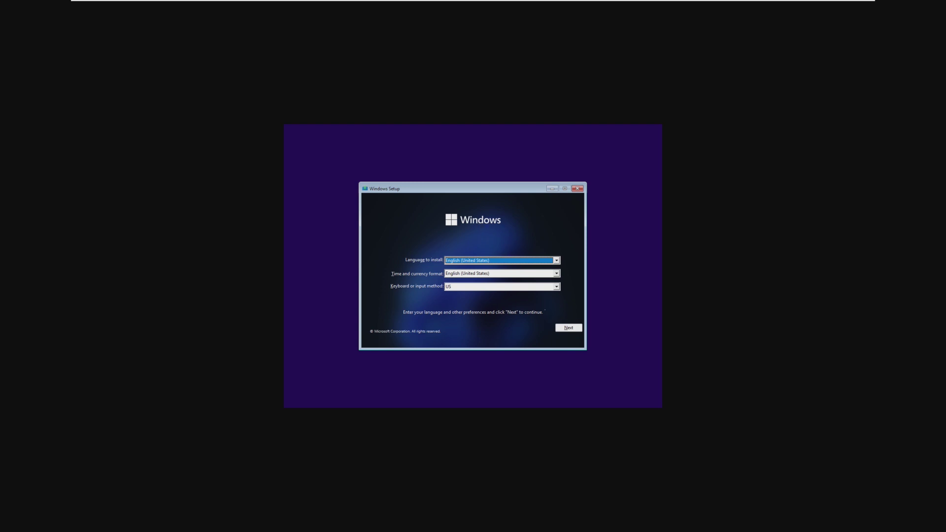
Keep English (United States) language settings and start the Windows installation.
click(567, 327)
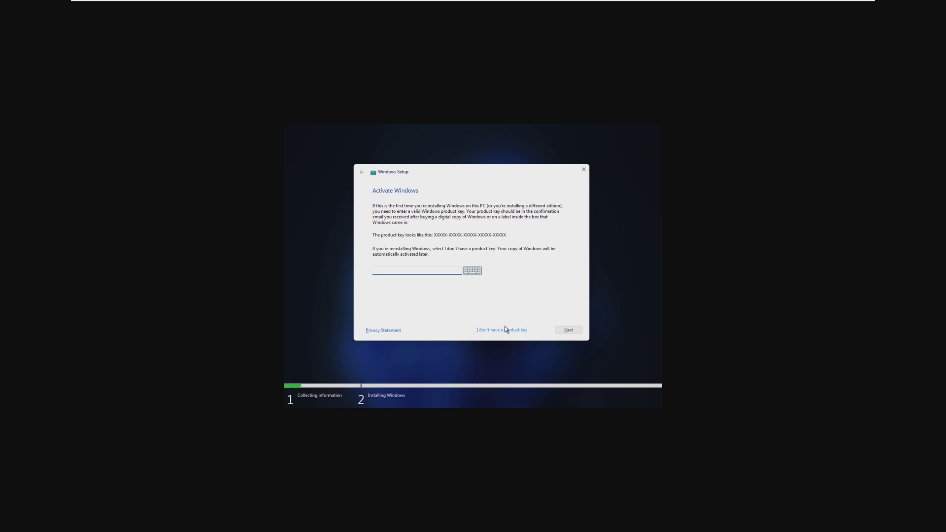
Skip the product key and install Windows onto Drive 0's 60 GB unallocated space.
click(519, 329)
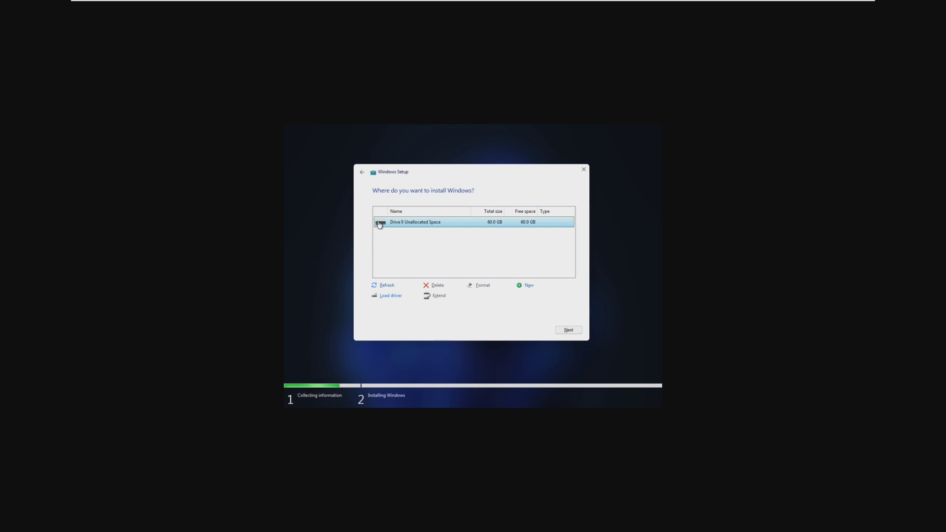
click(567, 329)
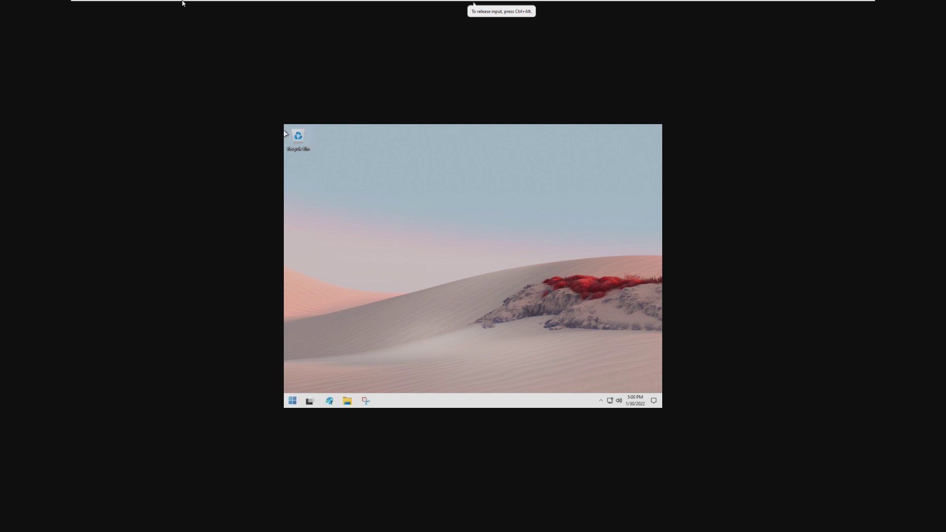
Mount the VMware Tools installer disc and run it from the guest's DVD drive in This PC.
click(138, 4)
click(197, 90)
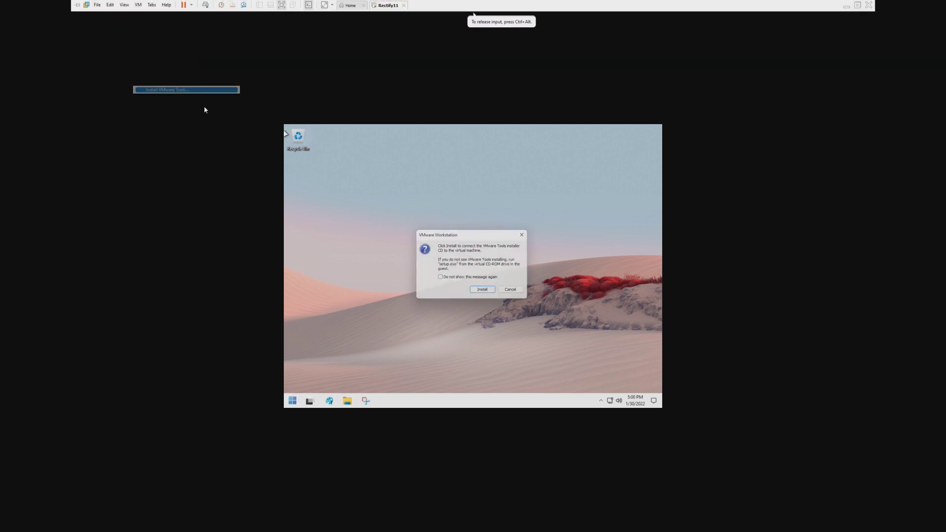
click(477, 292)
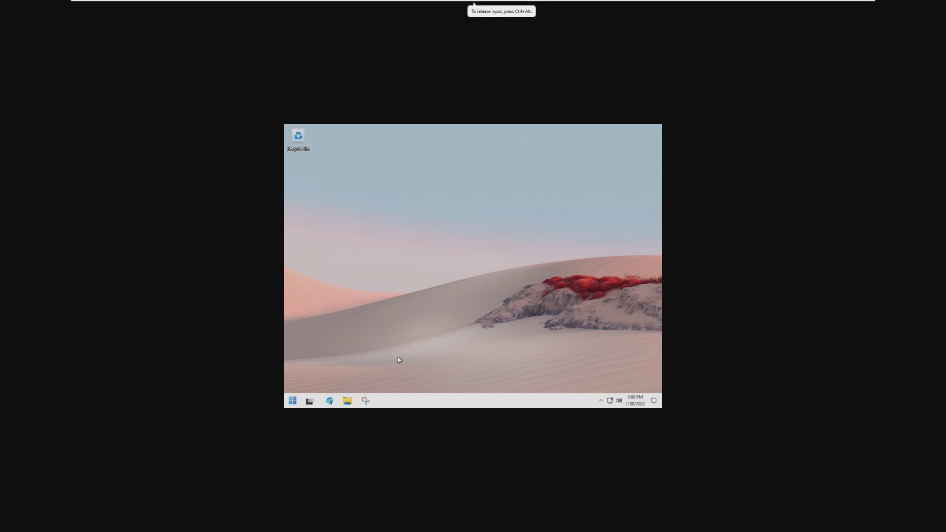
click(349, 401)
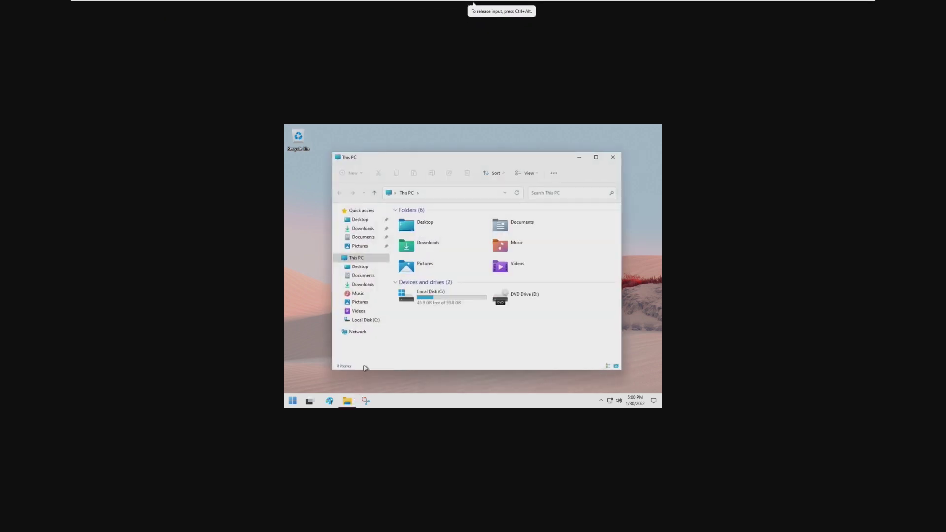
double_click(500, 297)
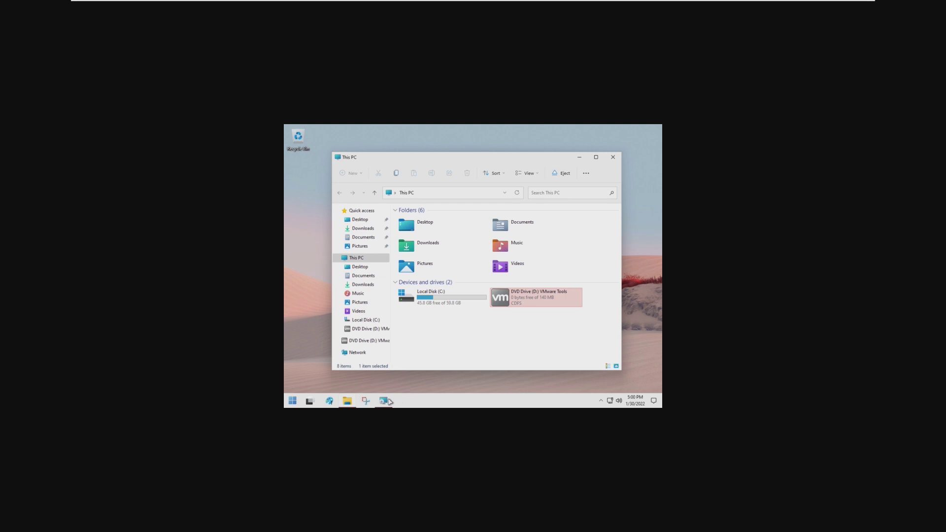
Install VMware Tools through its setup wizard using the Typical setup type.
click(384, 401)
click(511, 320)
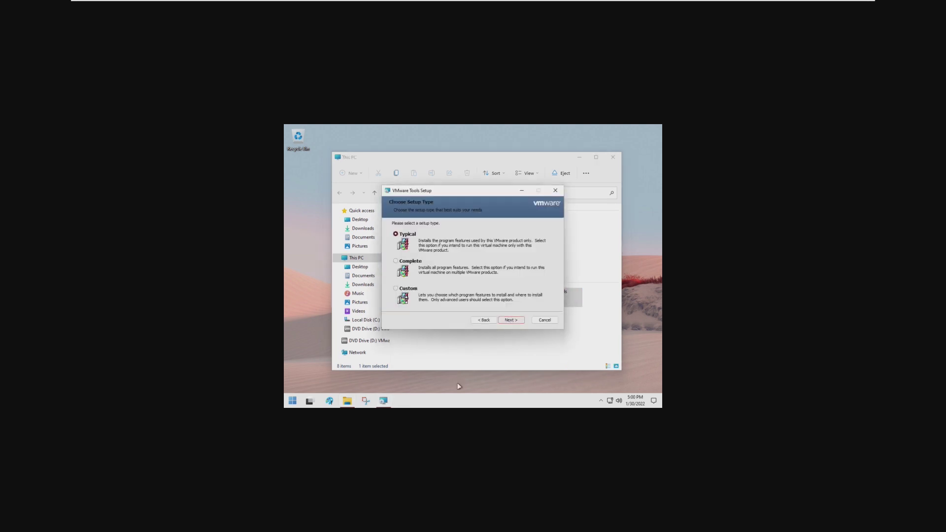
click(510, 320)
click(500, 321)
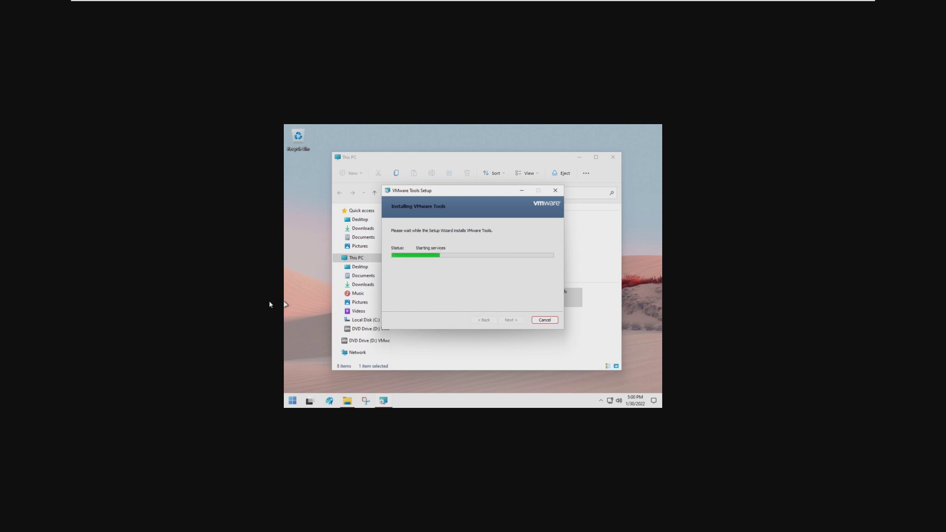
click(296, 311)
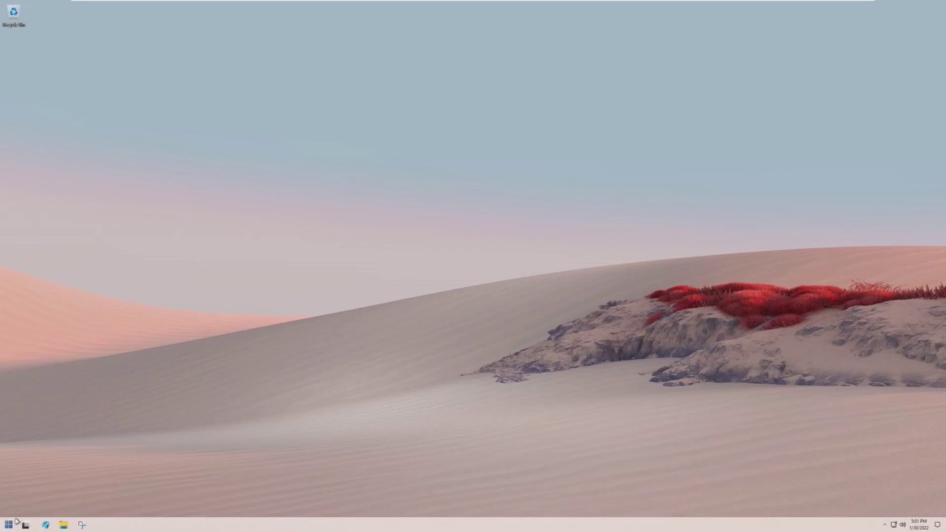
Run winver to confirm Windows 21H2, OS Build 22000.194, then bring up the Start menu.
key(super+r)
key(Return)
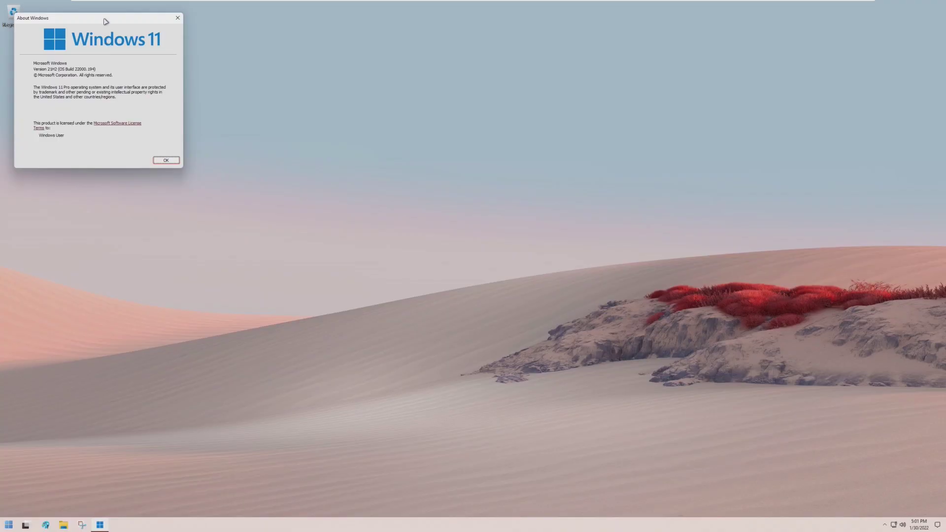
drag(104, 21, 359, 157)
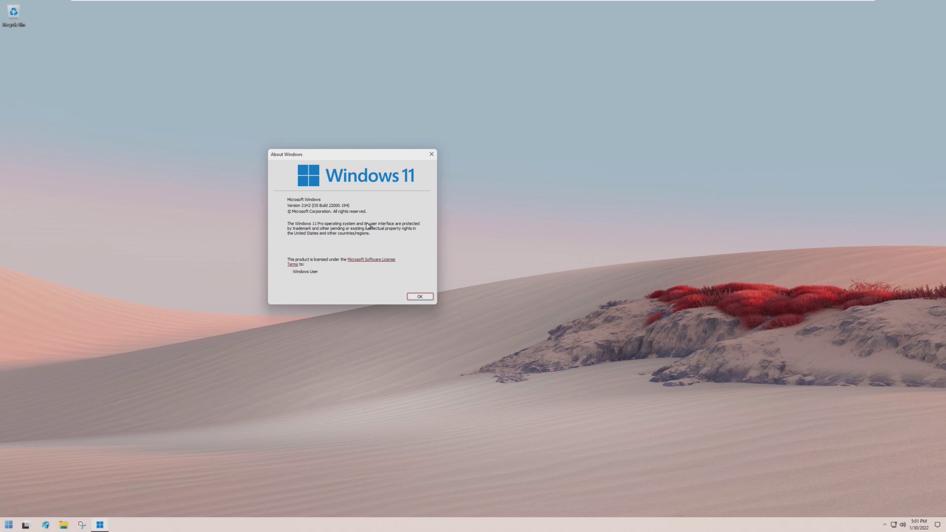
click(431, 154)
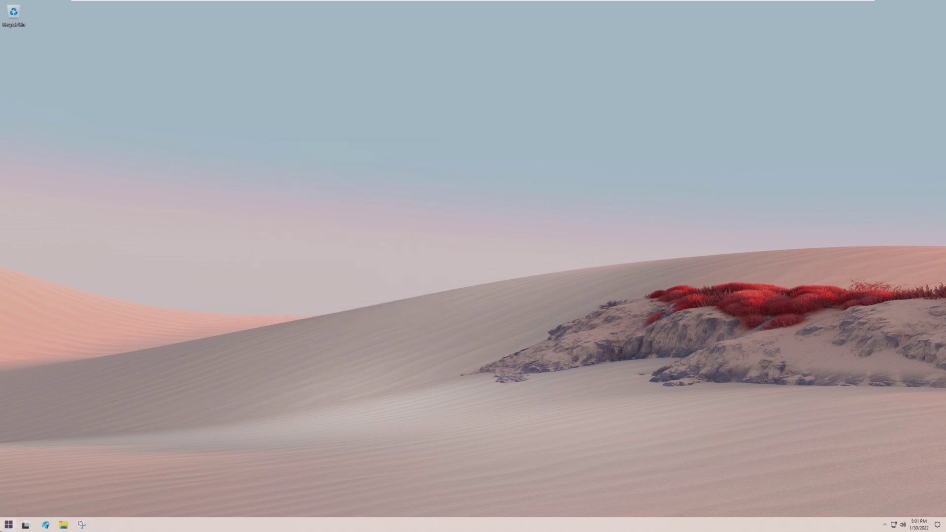
click(8, 524)
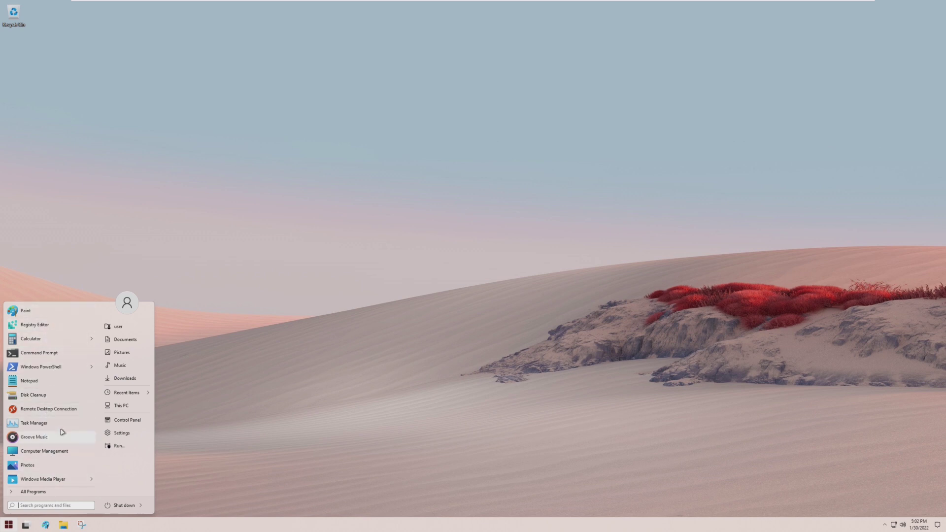
click(67, 409)
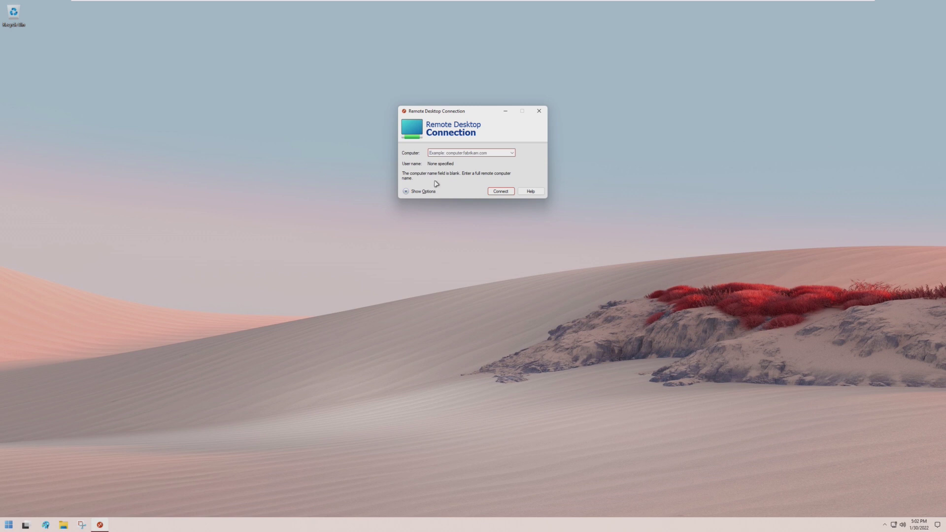
click(418, 191)
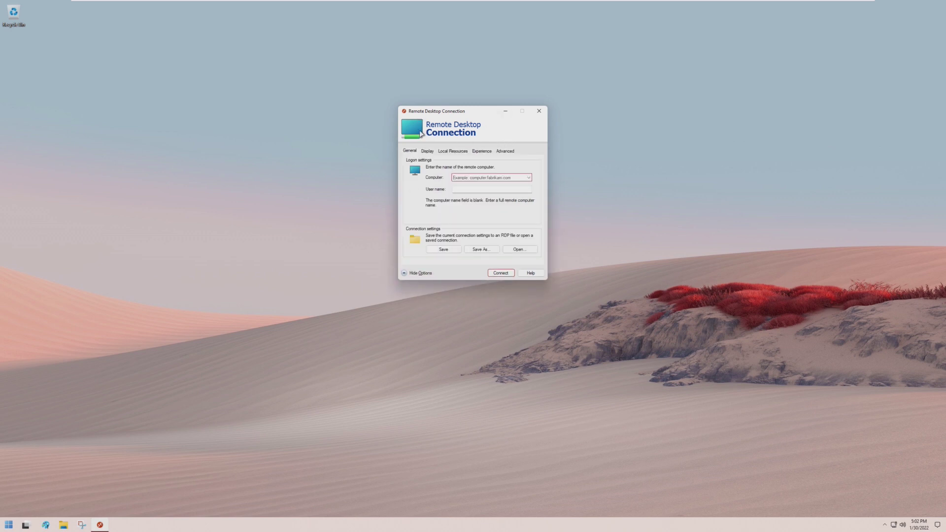
click(483, 151)
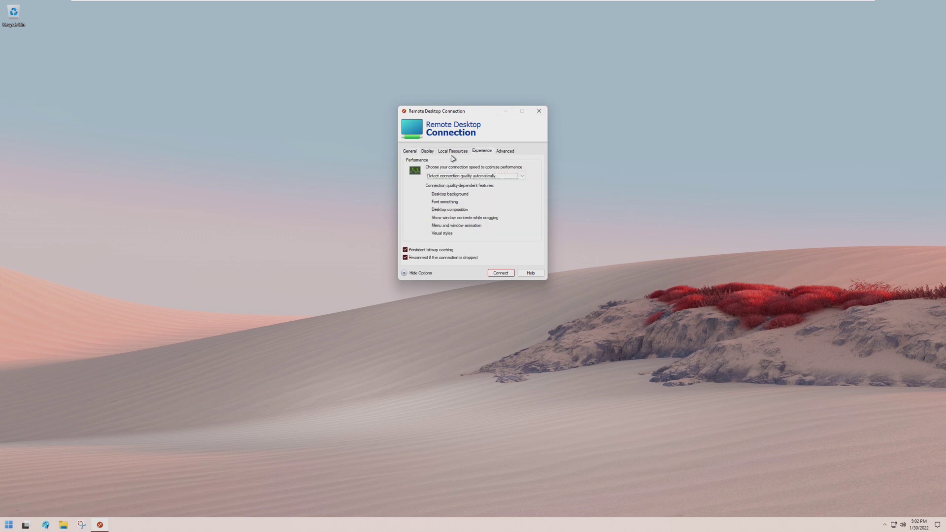
click(451, 152)
click(429, 153)
click(510, 152)
click(539, 111)
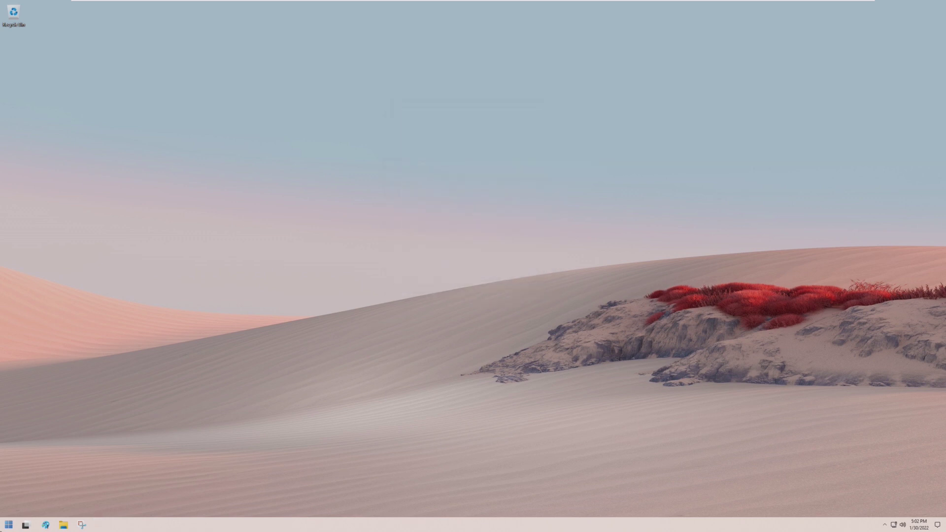
click(9, 524)
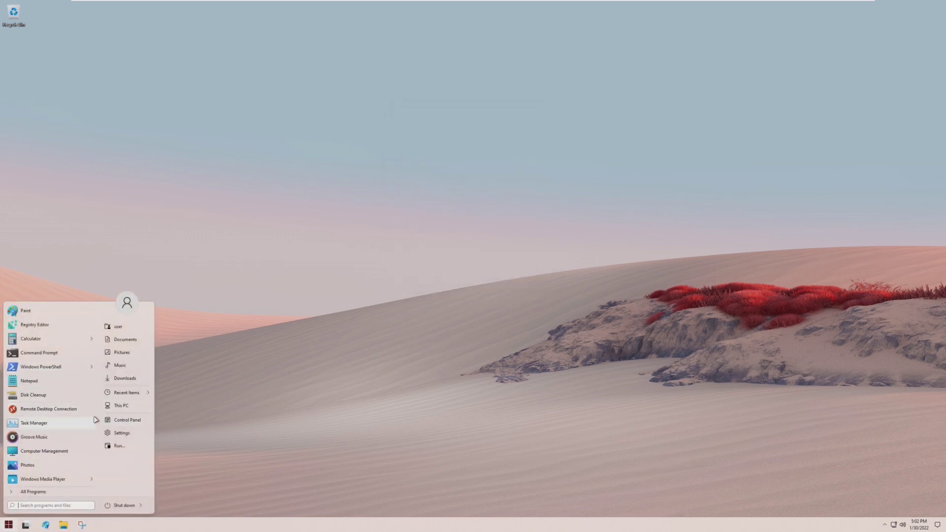
click(49, 491)
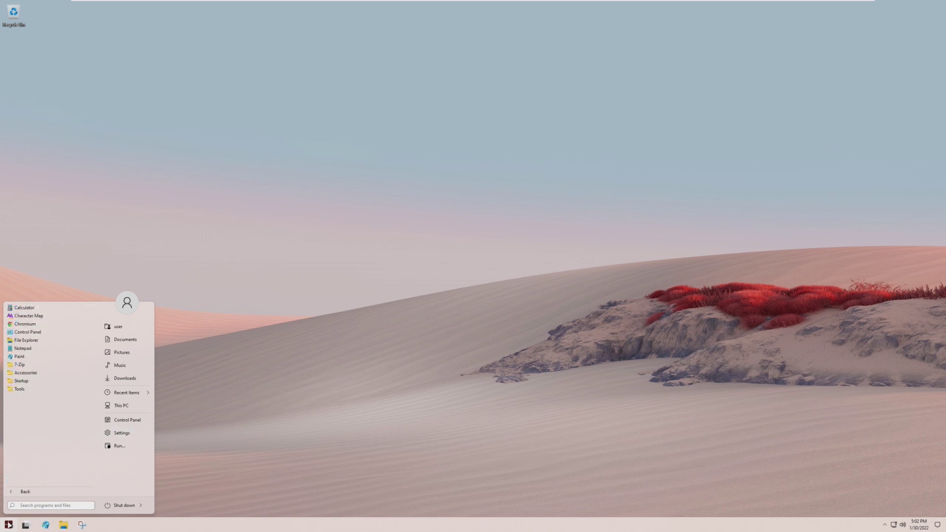
click(8, 524)
click(8, 524)
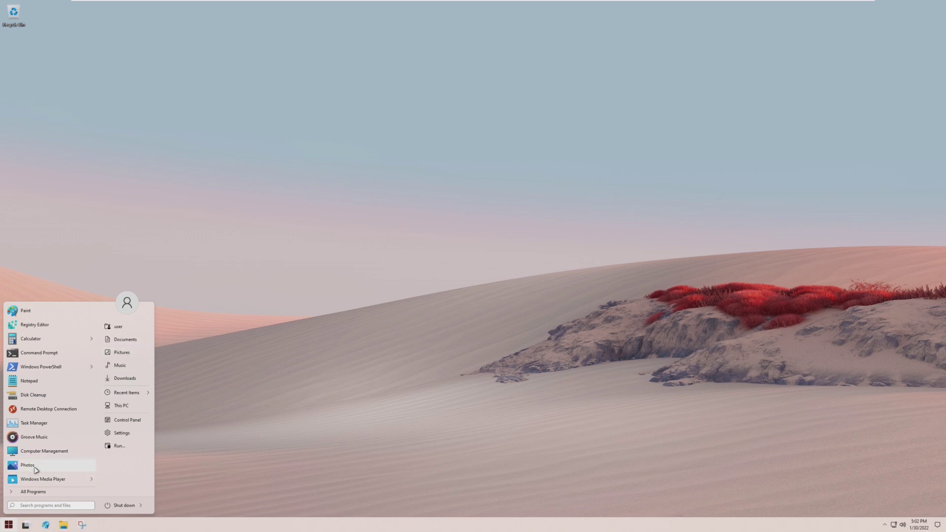
click(30, 492)
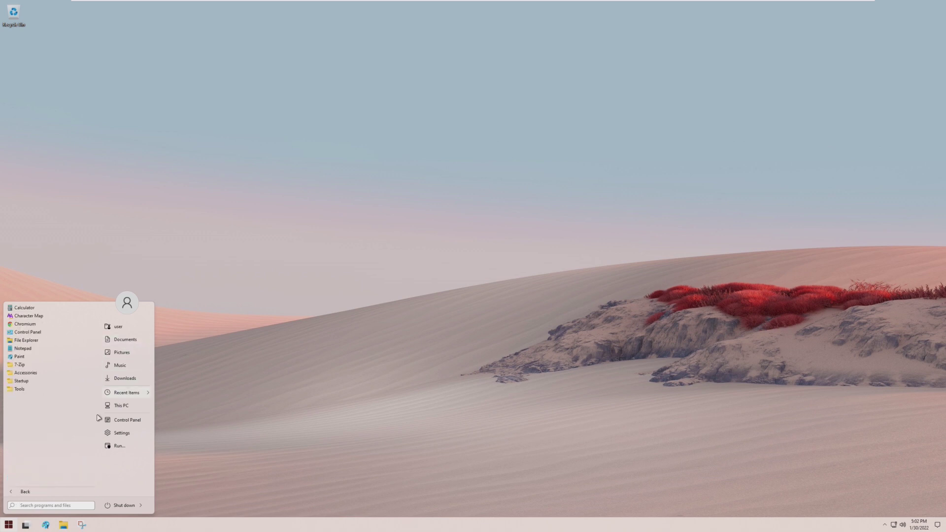
click(25, 492)
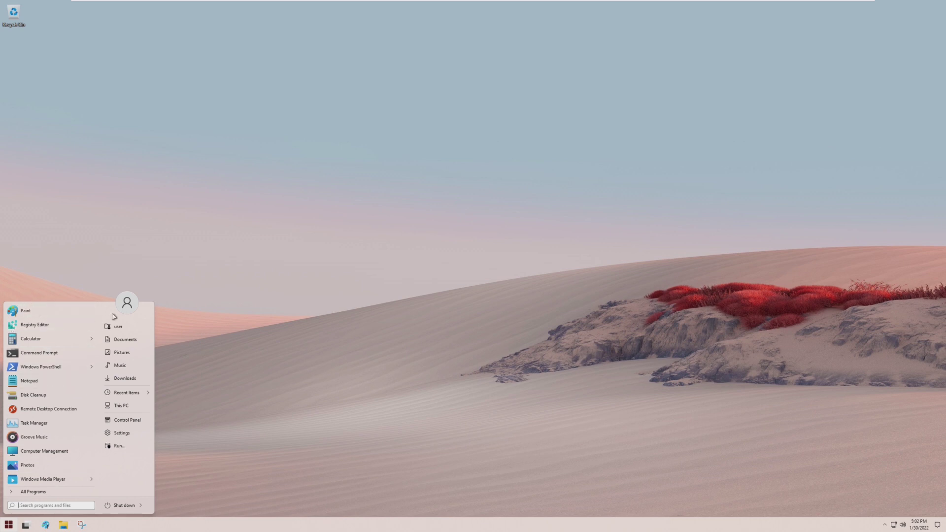
click(120, 433)
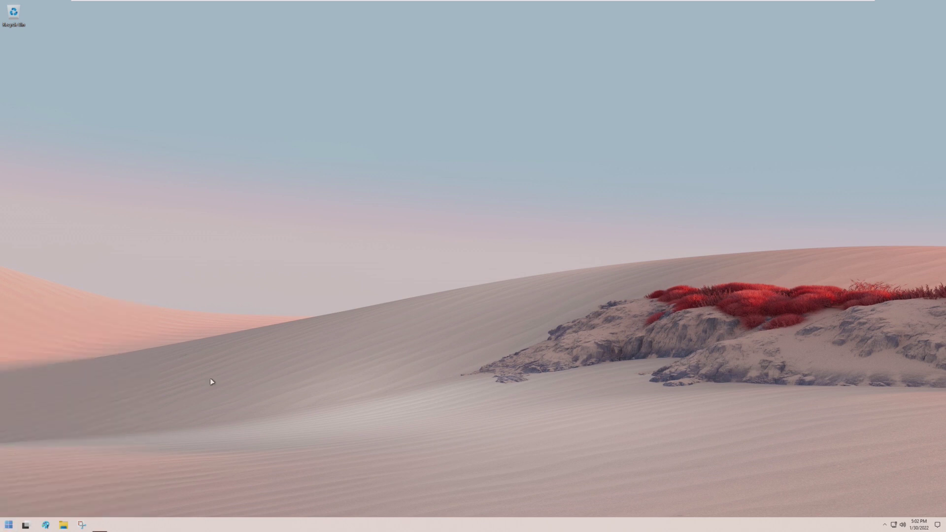
drag(279, 79, 449, 70)
click(291, 290)
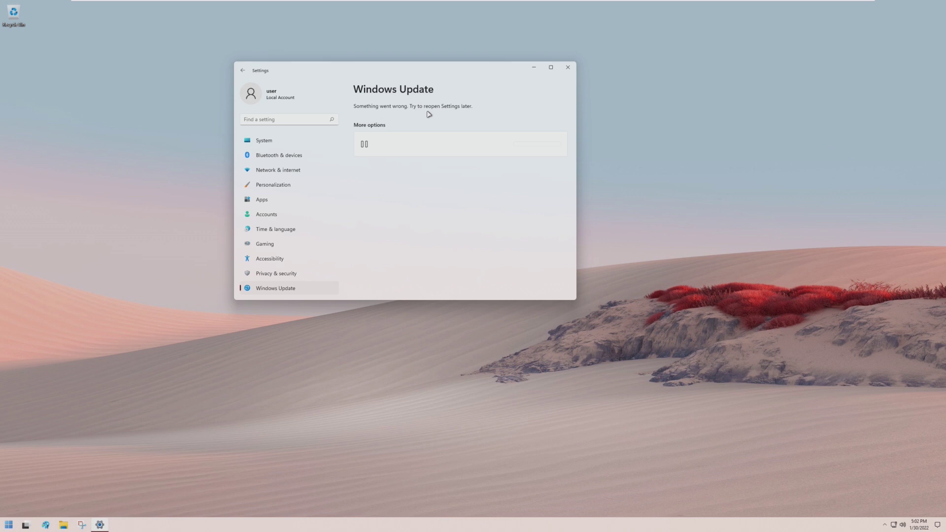
click(270, 142)
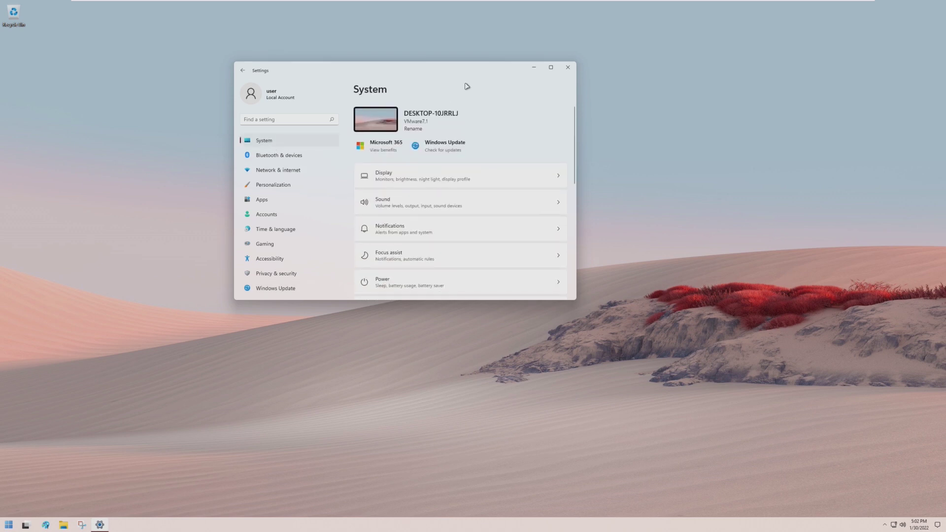
click(304, 289)
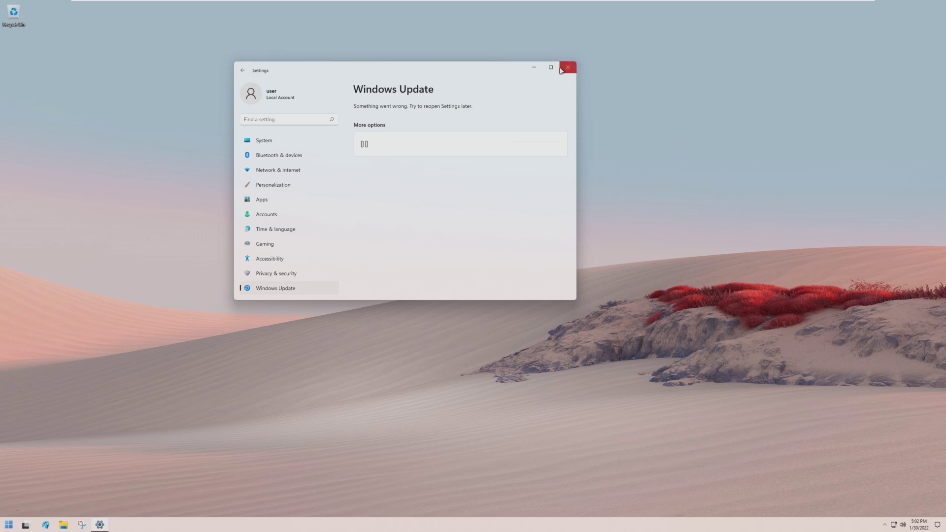
click(568, 67)
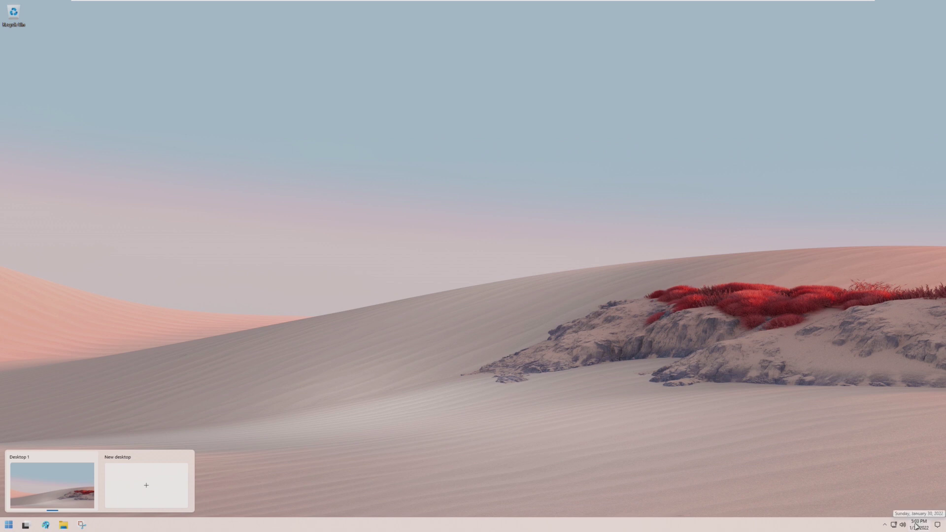
Open Quick Settings and view the tiles available to add in edit mode.
click(897, 524)
click(897, 524)
click(897, 524)
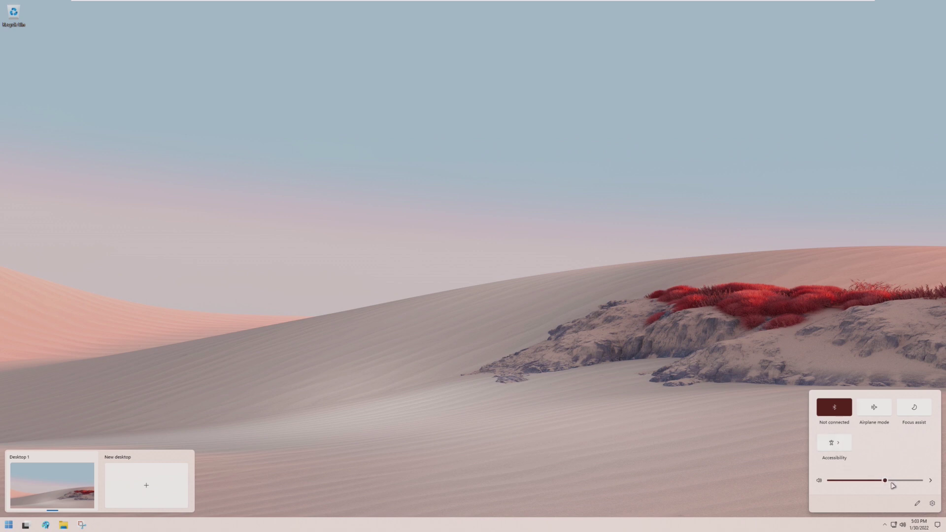
click(916, 503)
click(890, 503)
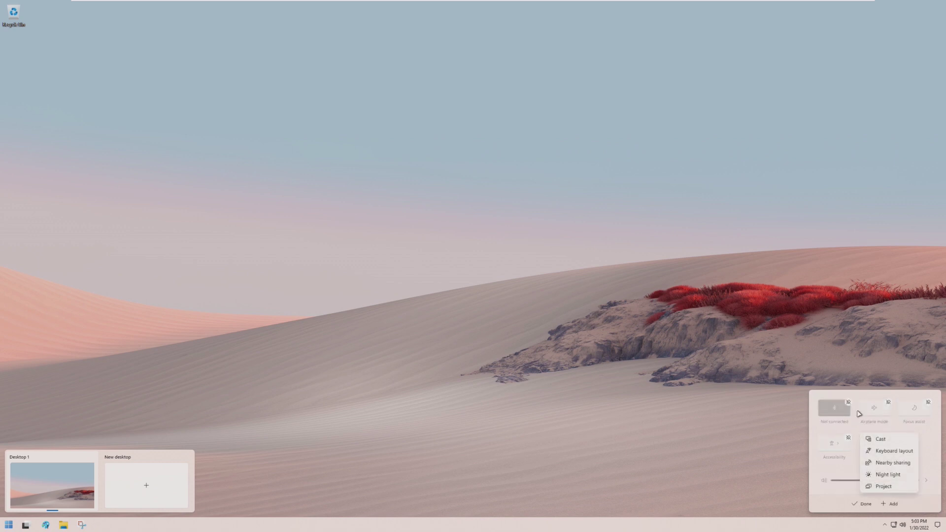
Show the hidden tray icons, then dismiss all flyouts back to the plain desktop.
click(884, 525)
click(884, 525)
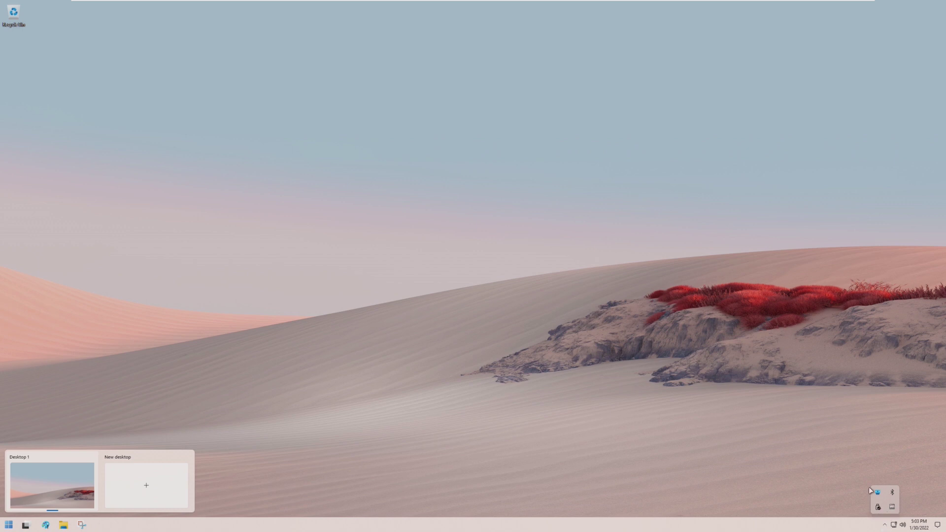
click(791, 499)
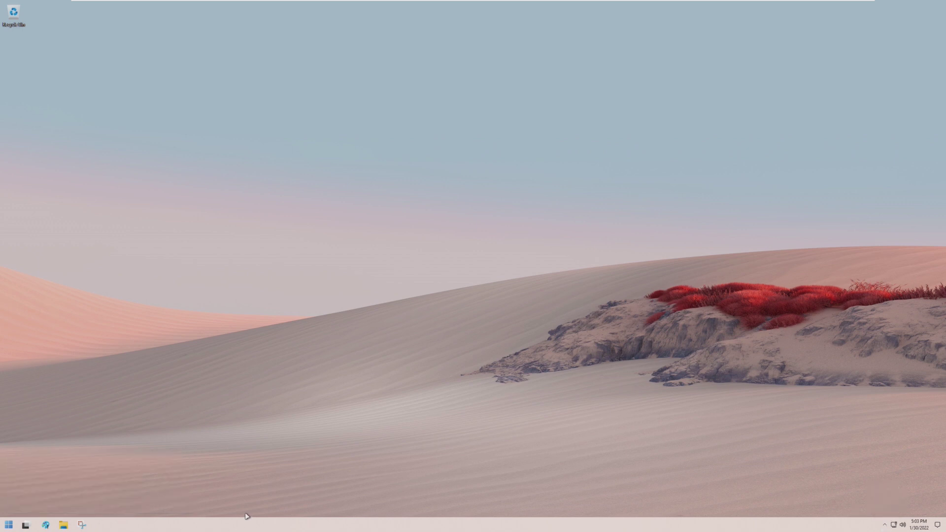
mouse_move(318, 3)
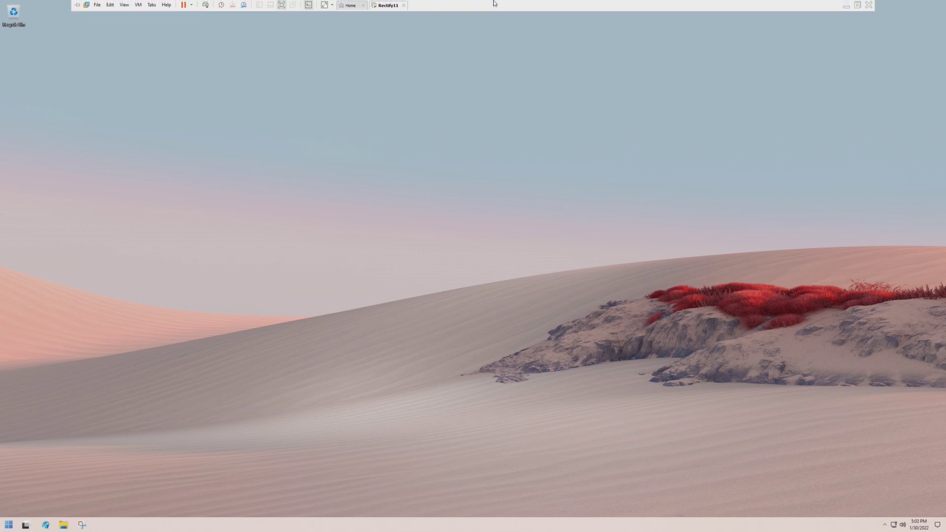
key(super)
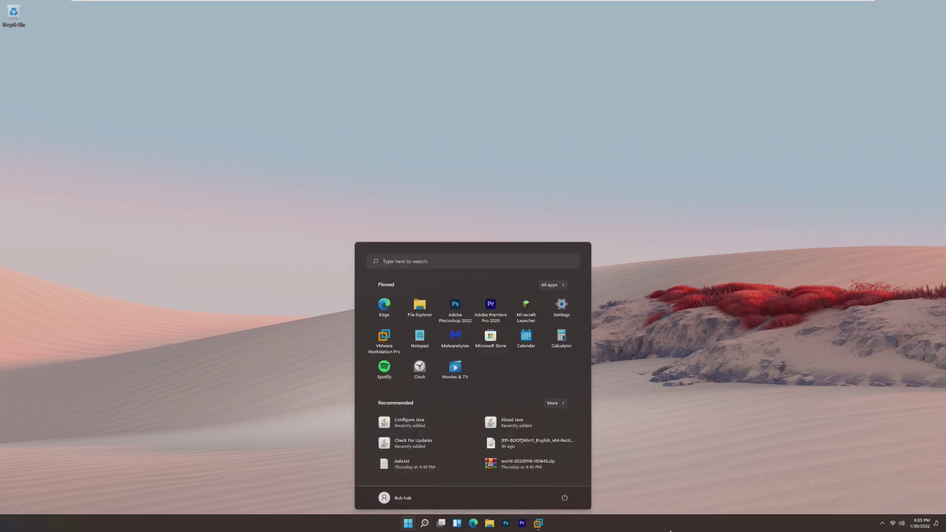
click(635, 522)
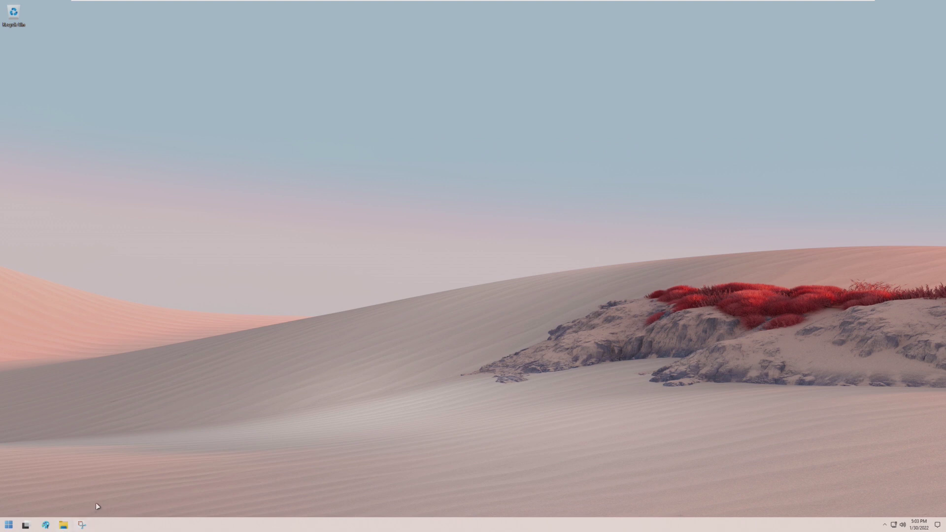
click(26, 525)
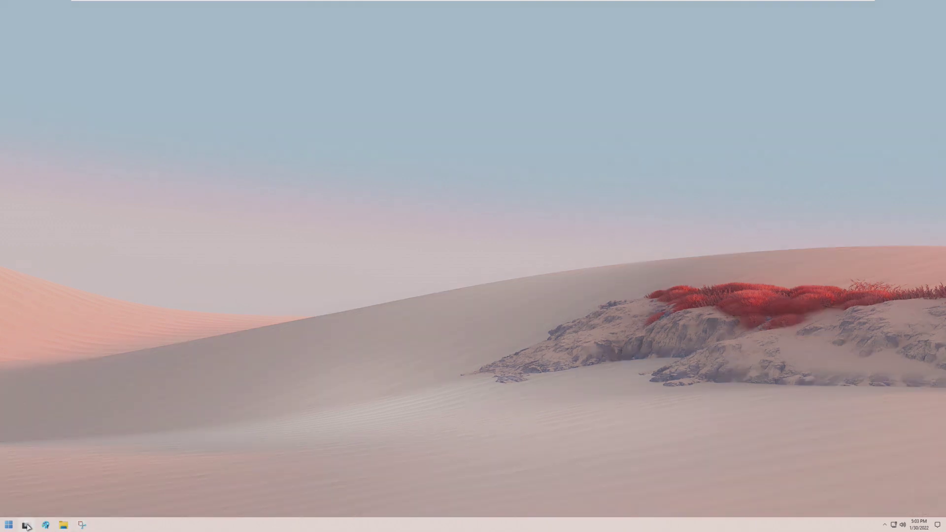
click(27, 525)
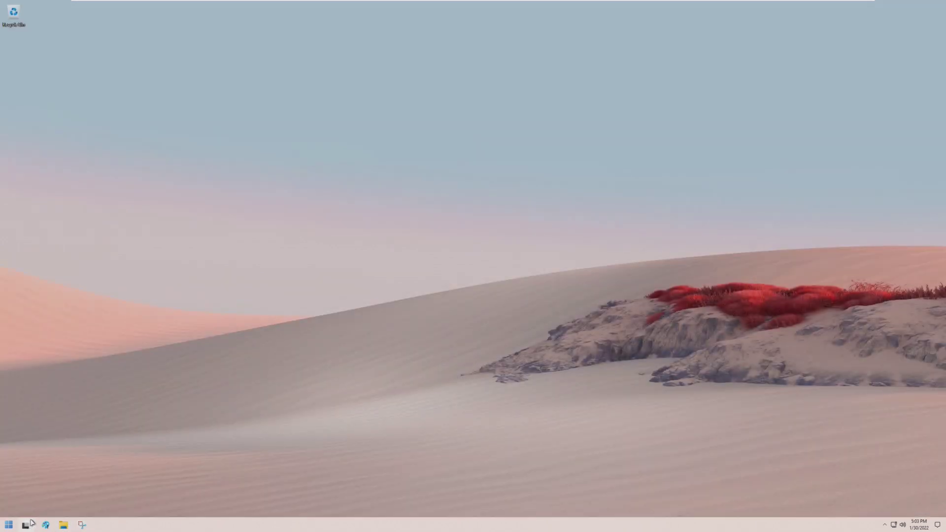
click(27, 525)
click(27, 525)
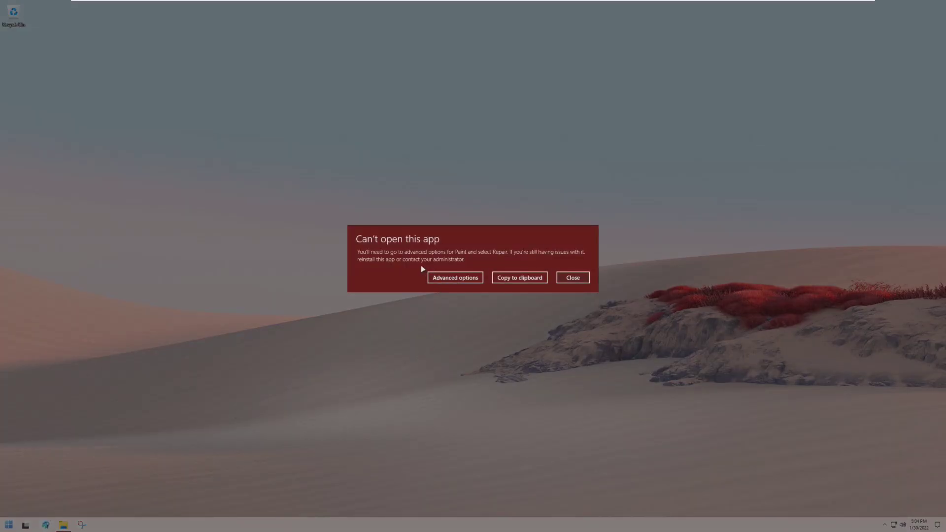
click(573, 278)
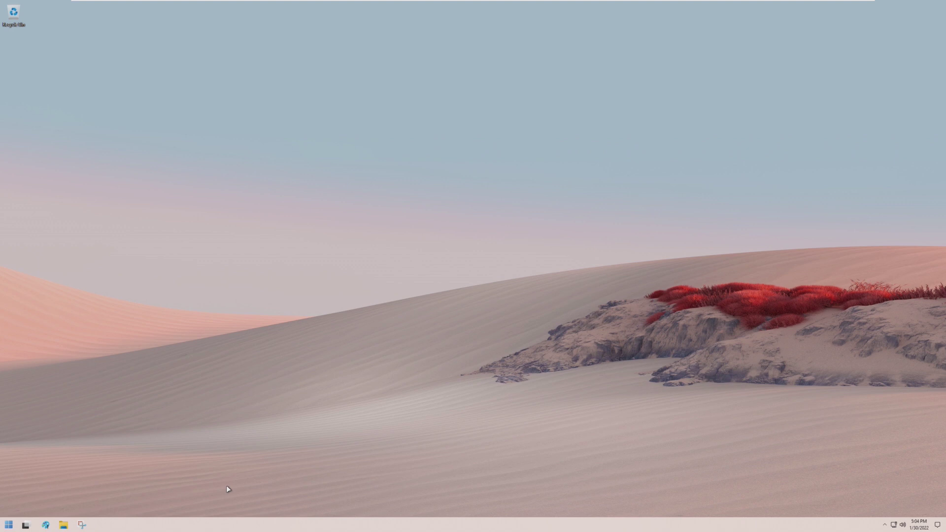
click(47, 522)
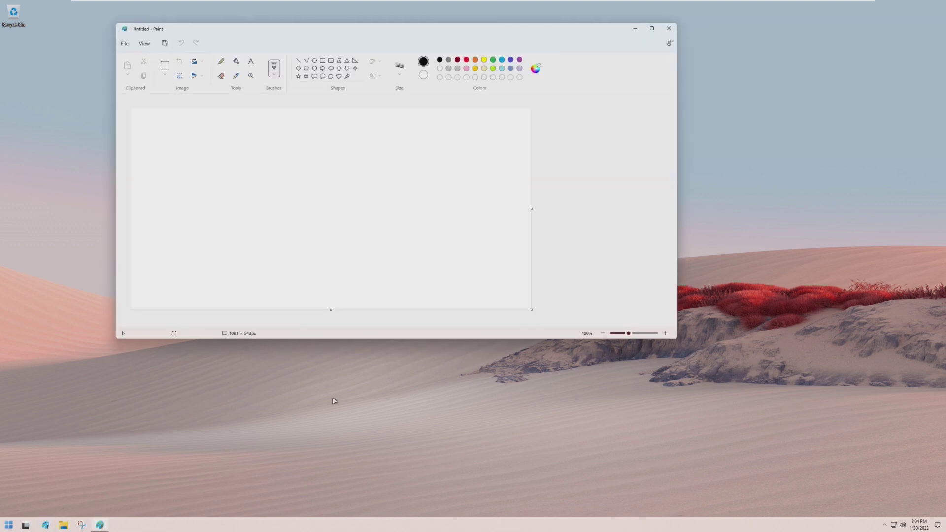
Enlarge and close Paint, then launch Photos and dismiss its permissions error.
mouse_move(676, 338)
mouse_down()
mouse_move(731, 369)
mouse_move(855, 492)
mouse_up()
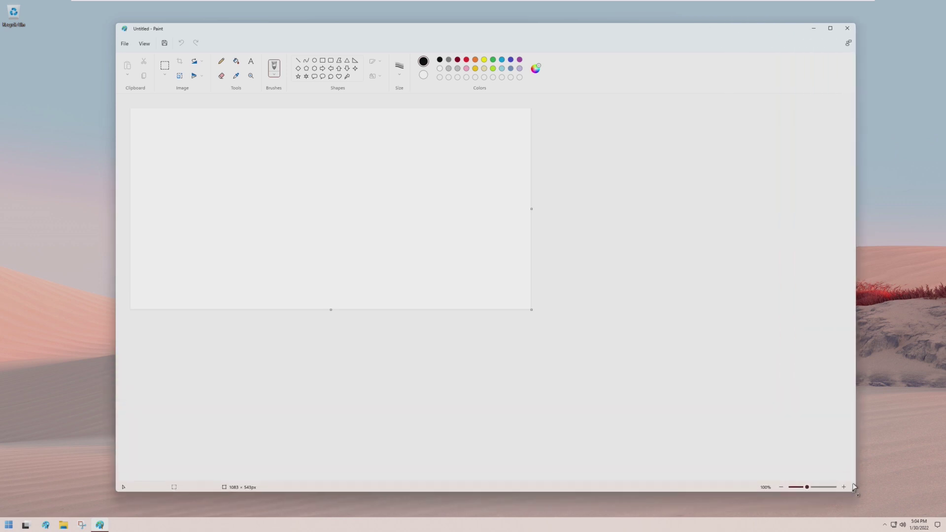
click(847, 28)
click(9, 524)
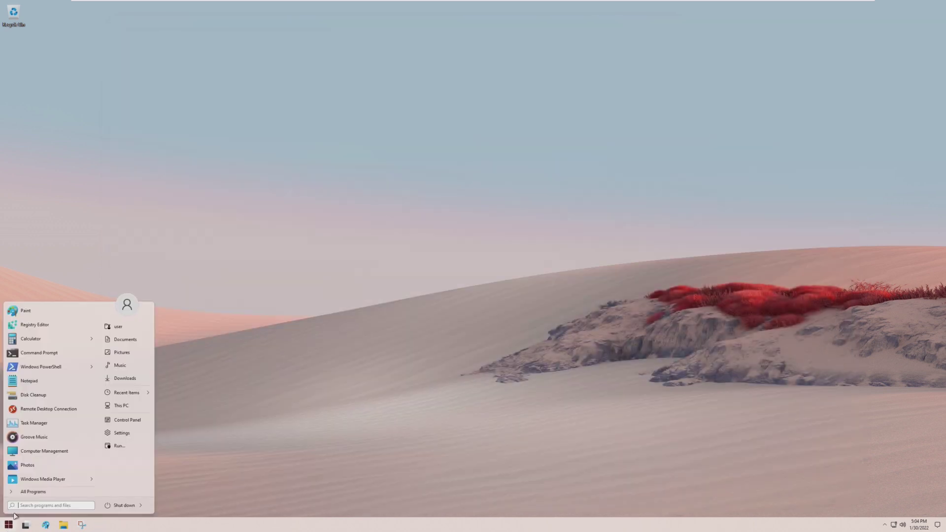
click(39, 467)
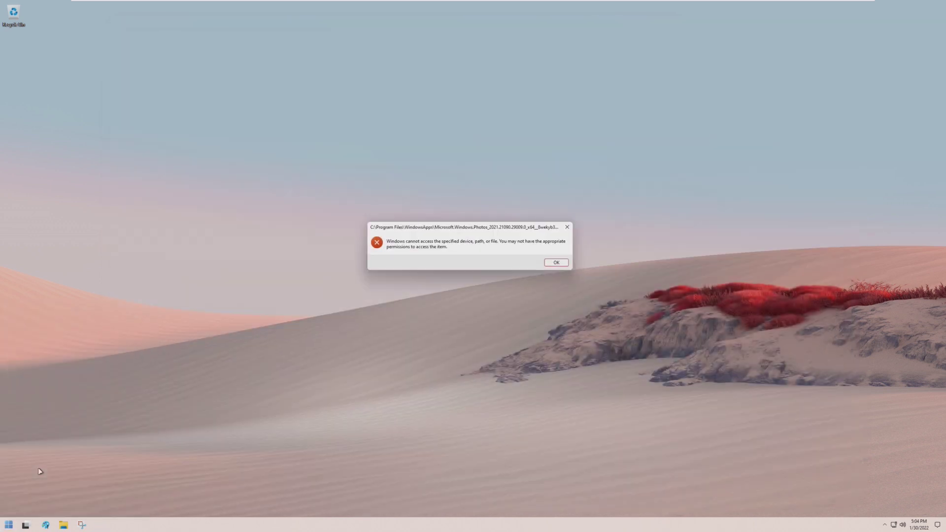
click(556, 263)
Close and reopen the Start programs list.
click(9, 524)
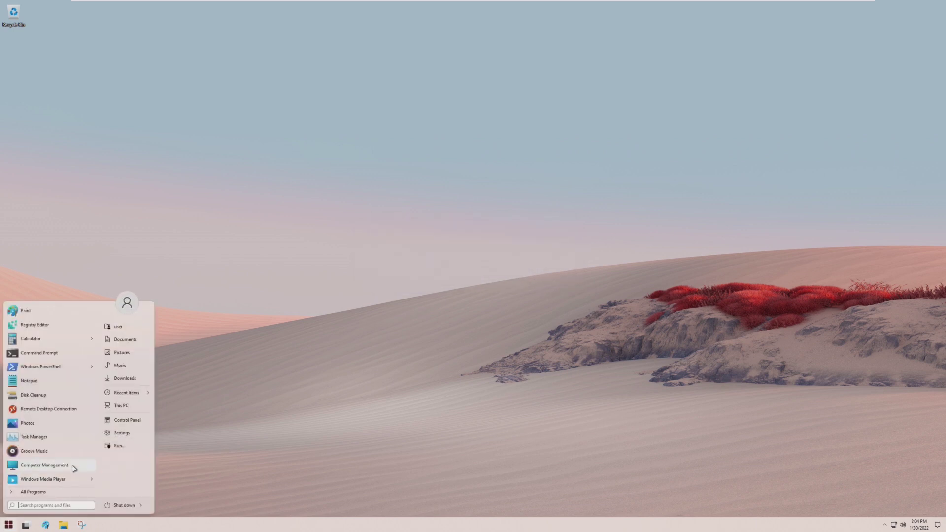
click(249, 423)
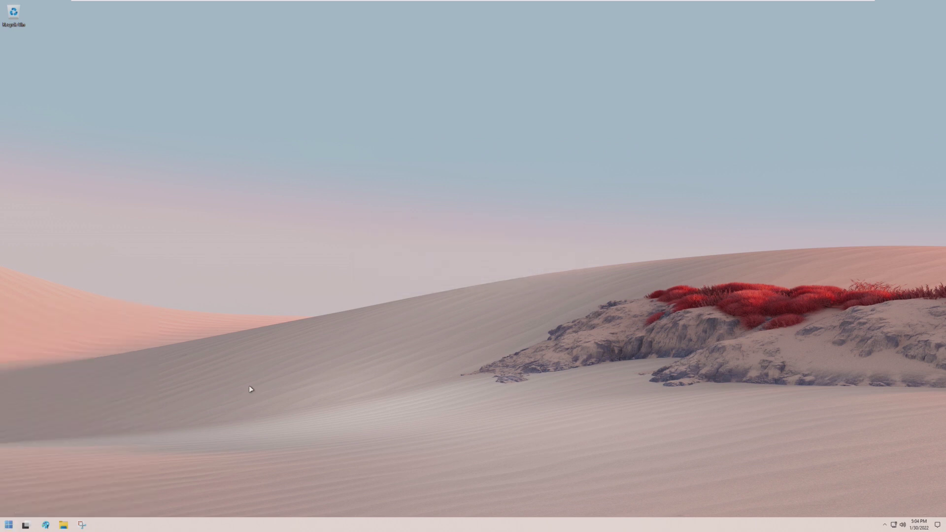
click(9, 524)
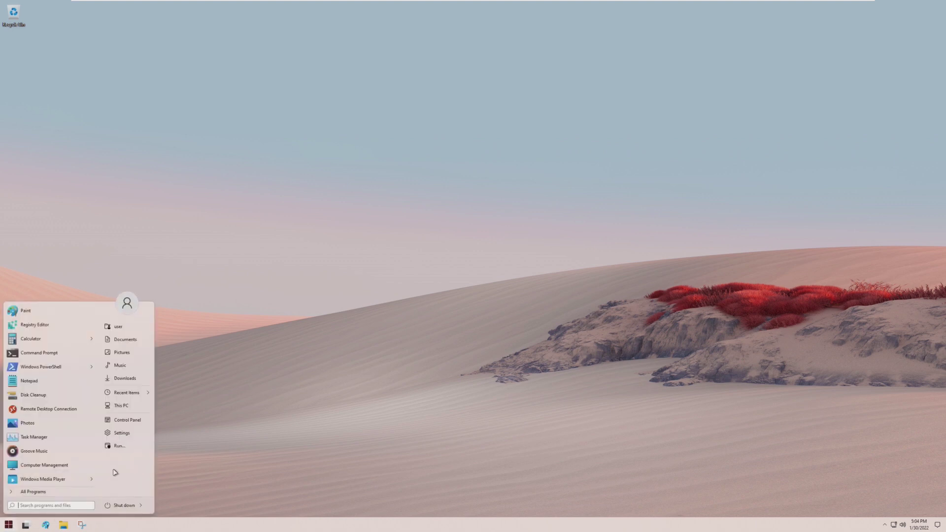
Launch Snipping Tool, try a Win+Shift+S snip, dismiss the Screen Snipping error, and close it.
click(84, 525)
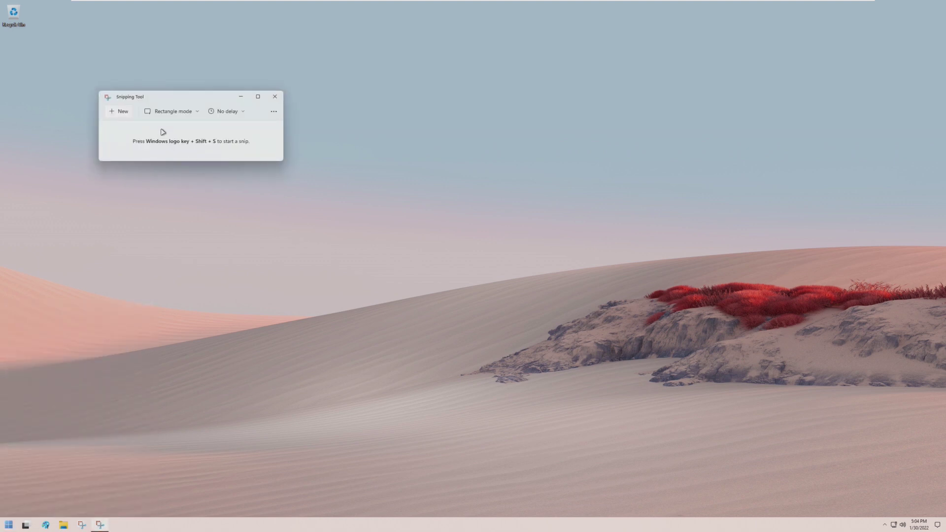
key(super+shift+s)
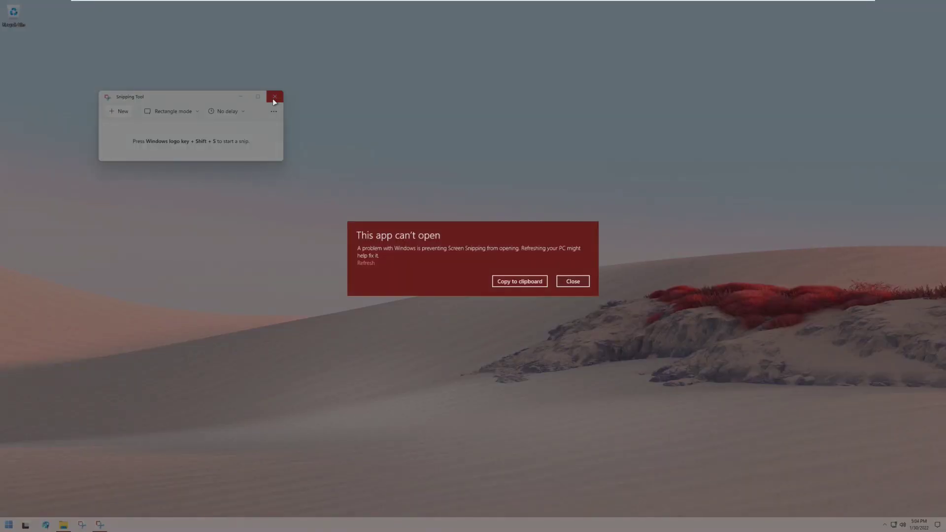
click(573, 282)
click(275, 97)
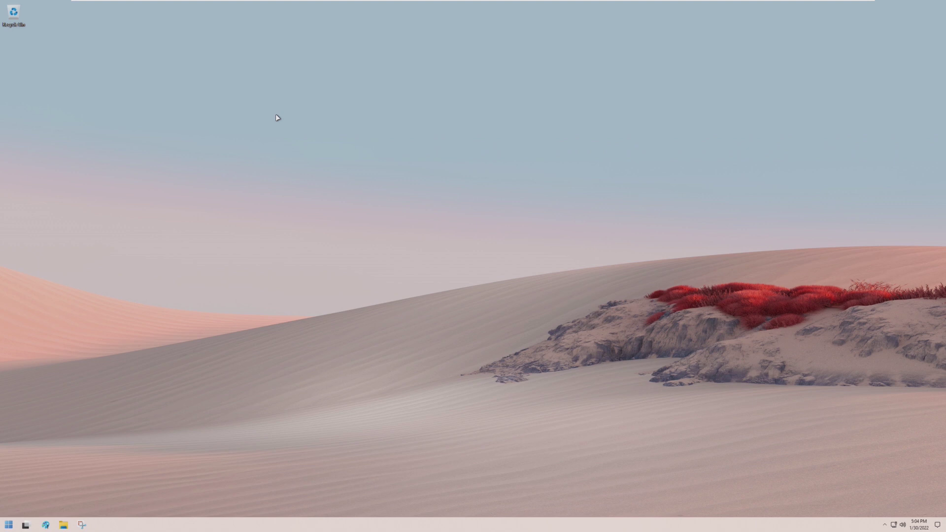
Bring up and dismiss the desktop's right-click menu at several spots.
right_click(275, 115)
click(332, 265)
right_click(332, 174)
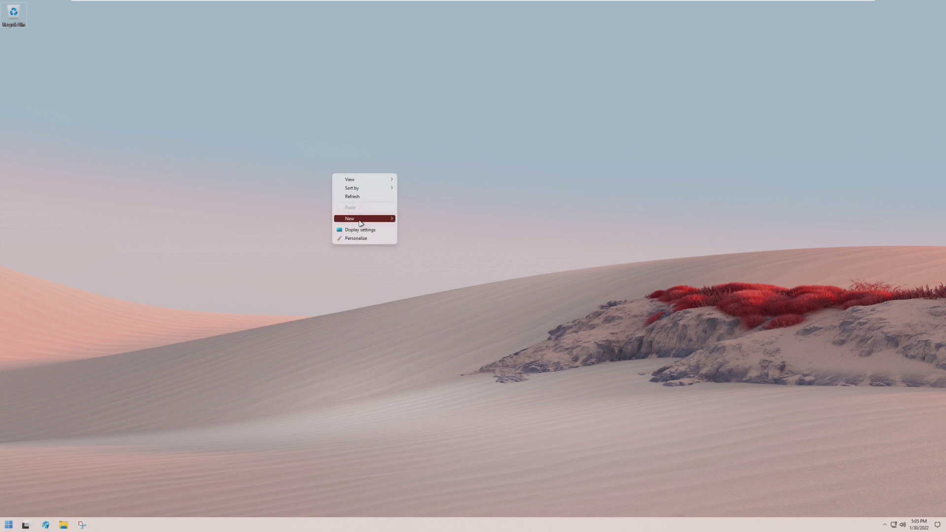
mouse_move(359, 220)
right_click(345, 416)
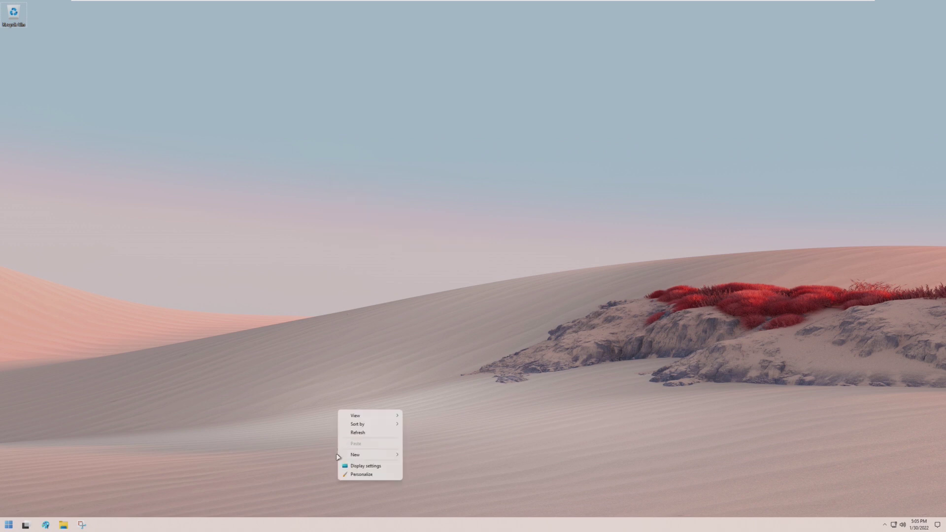
click(317, 460)
View the StartAllBack Taskbar configuration page, close it, and reopen the taskbar menu.
right_click(284, 521)
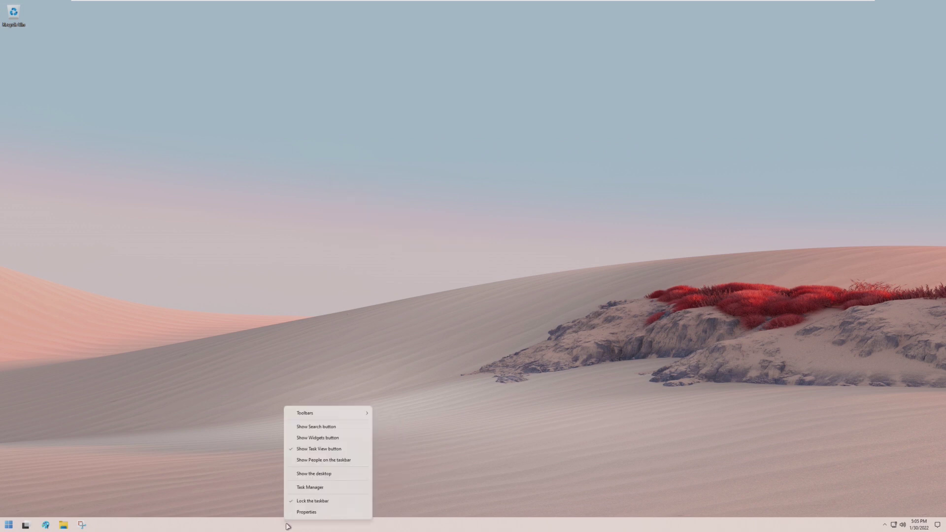
click(327, 512)
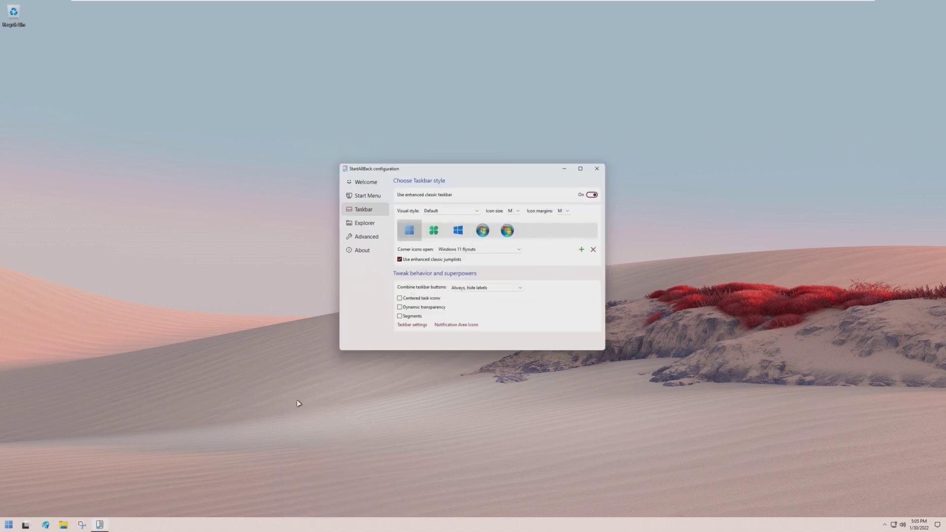
click(601, 166)
right_click(494, 523)
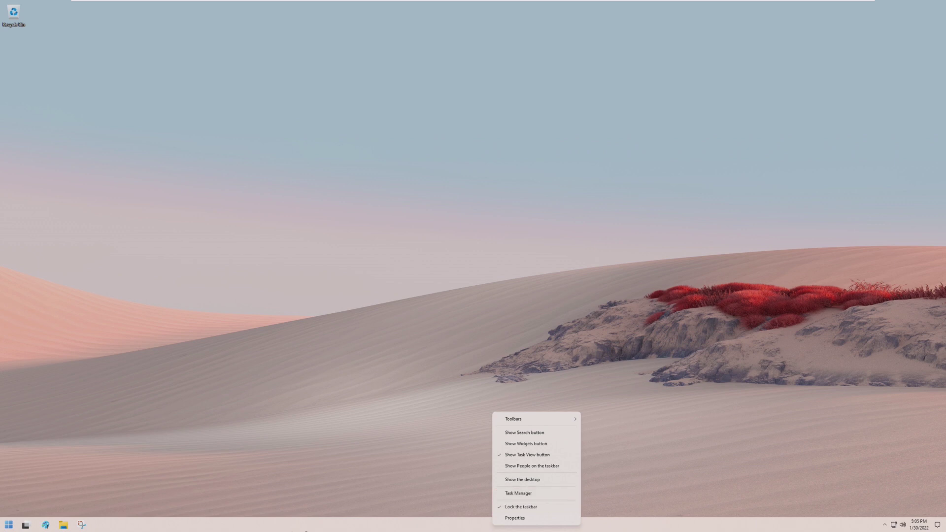
Open Task Manager from the taskbar, view its CPU performance page, then close it and show Start.
right_click(290, 530)
click(336, 498)
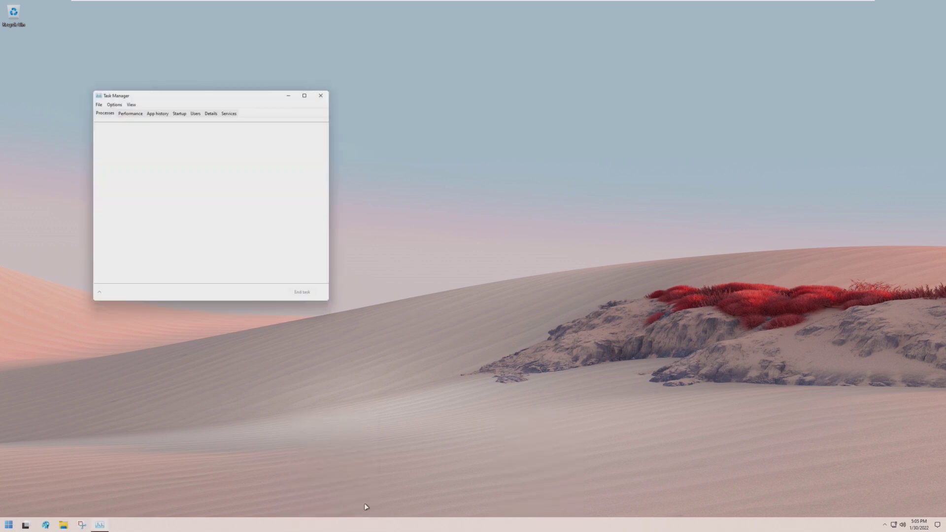
right_click(13, 524)
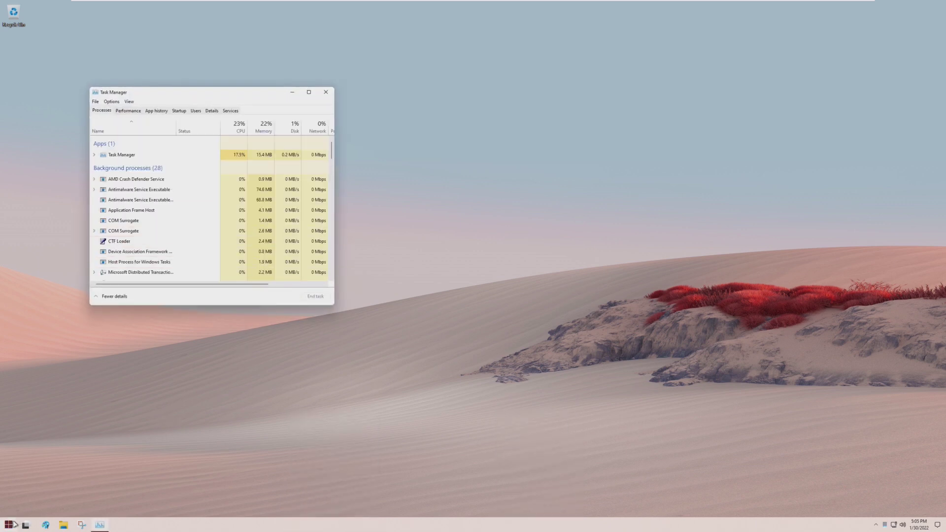
click(46, 435)
click(139, 112)
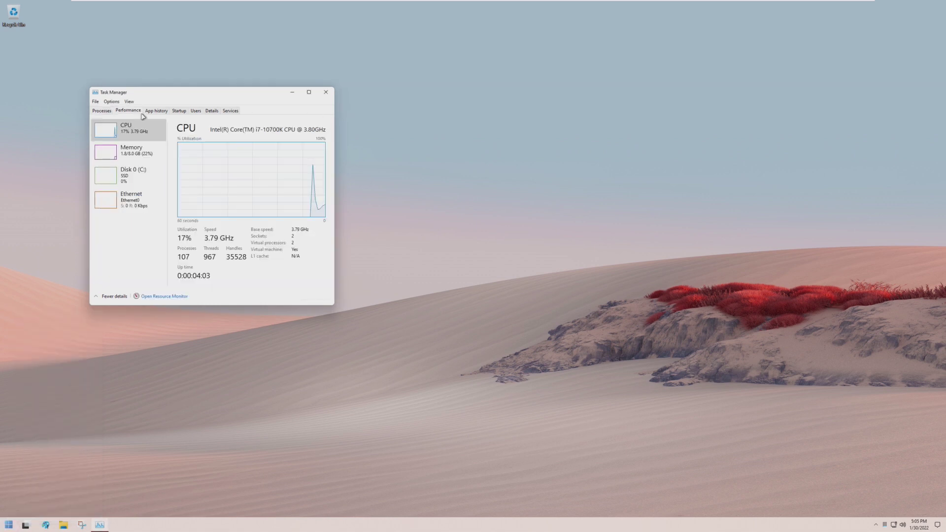
click(325, 92)
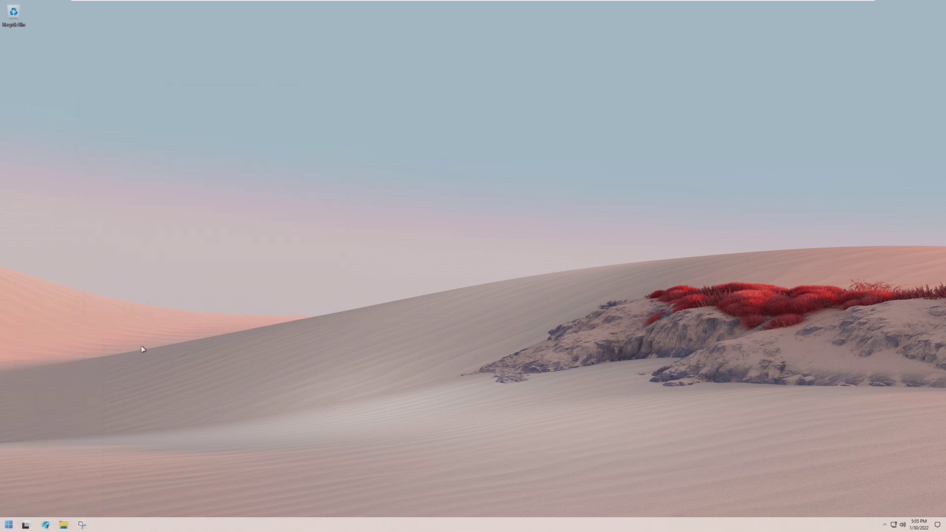
click(8, 525)
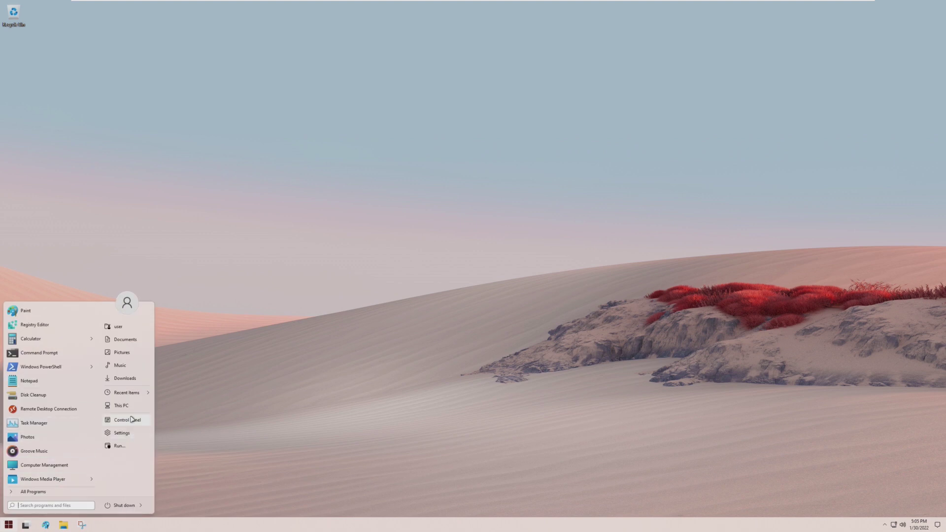
Open This PC maximized in File Explorer and toggle compact view off and back on.
click(67, 525)
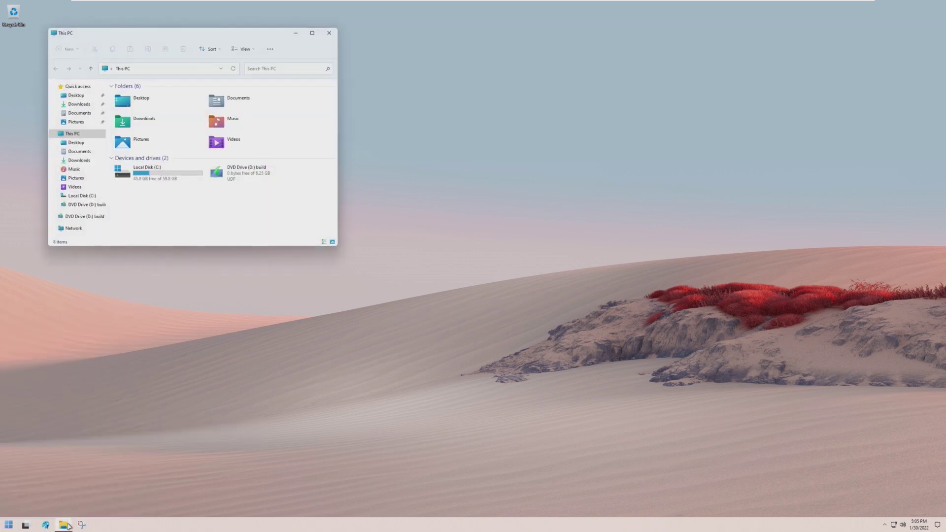
drag(163, 36, 239, 1)
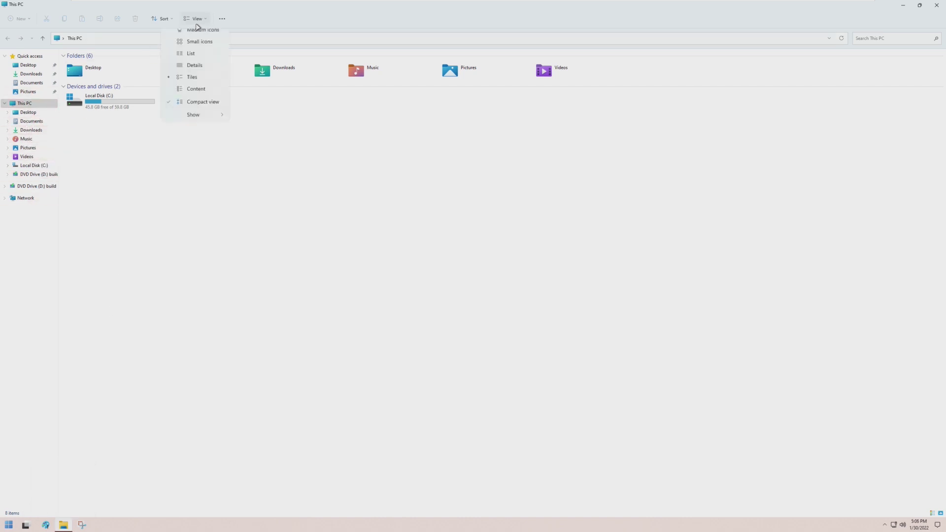
click(197, 132)
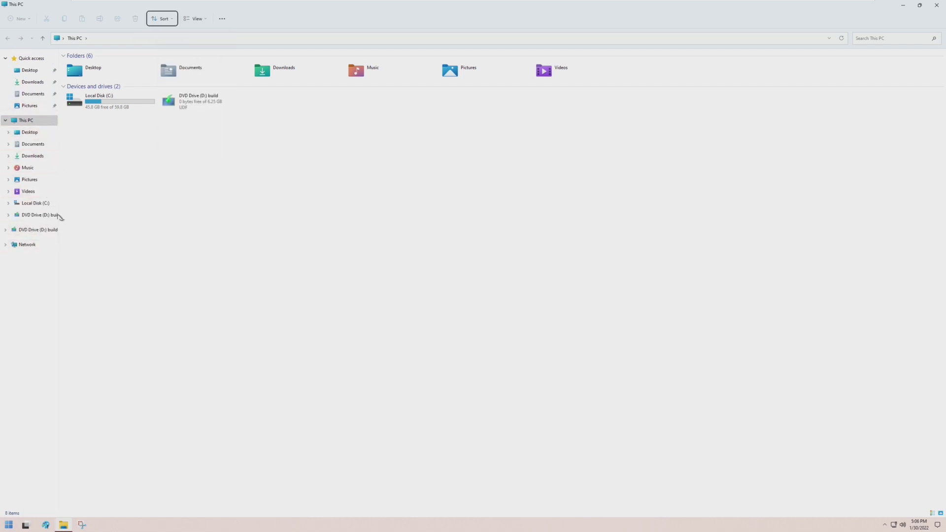
click(204, 18)
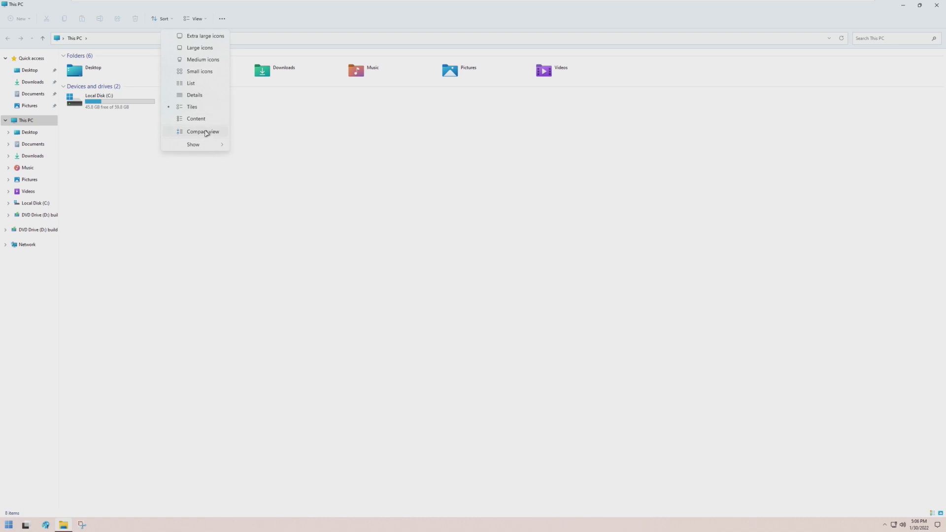
click(206, 132)
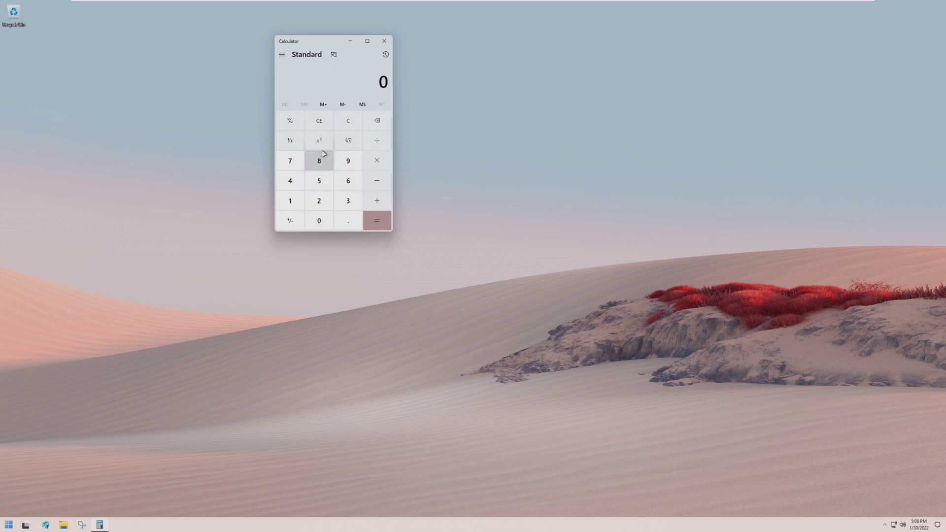
Close Calculator, open and close Notepad, then show the Start menu's All Programs list.
click(384, 40)
click(8, 524)
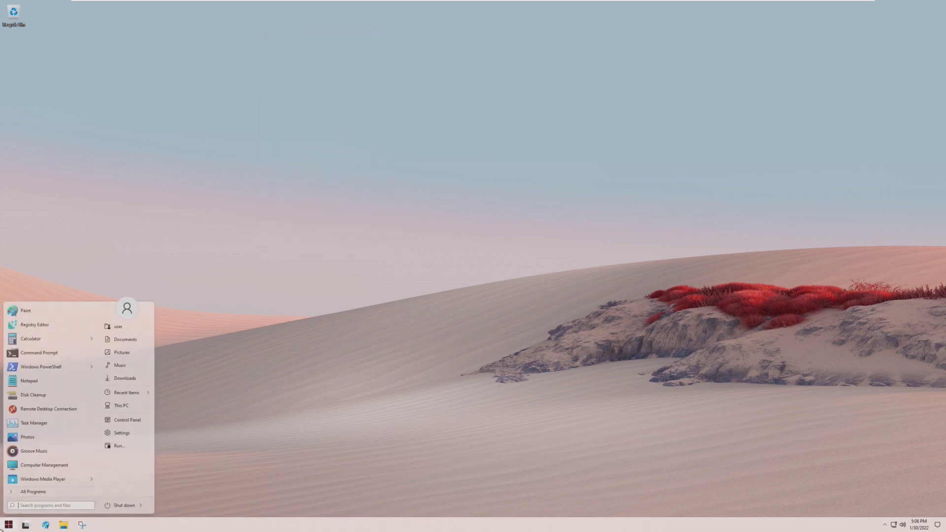
click(40, 381)
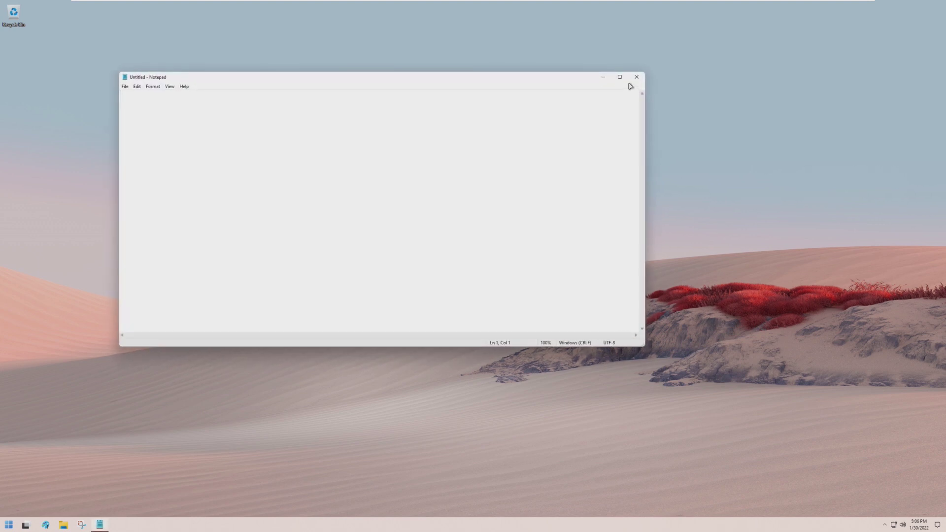
click(636, 77)
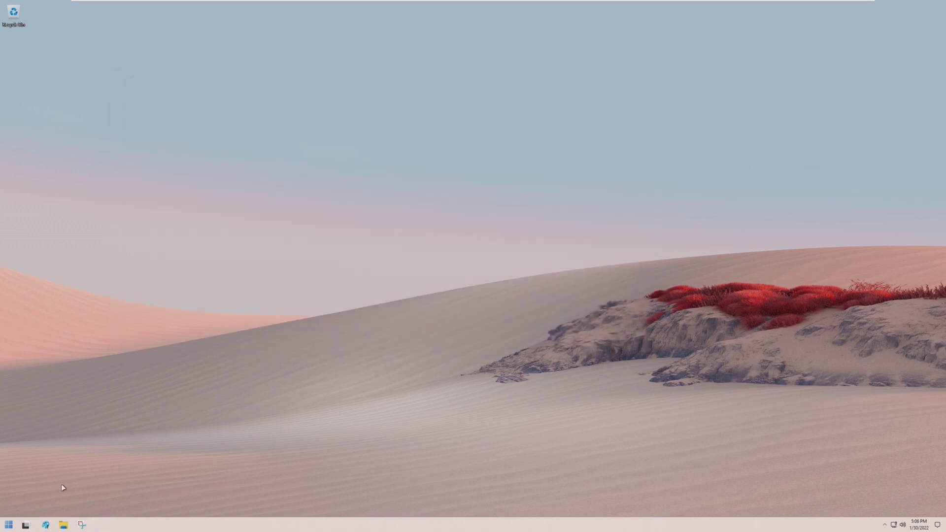
click(8, 525)
click(26, 492)
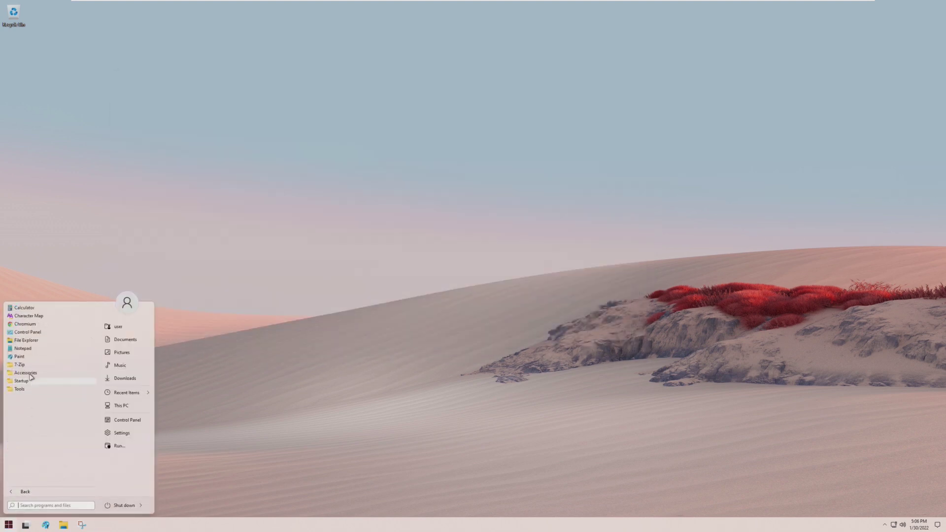
Launch Chromium and check version 89.0.4389.114 on its About Chromium page.
click(26, 324)
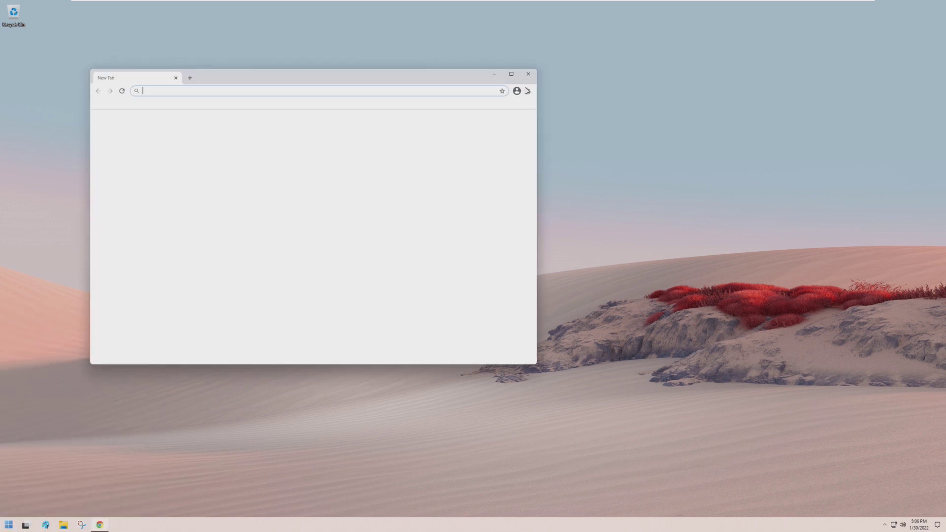
click(527, 91)
click(474, 218)
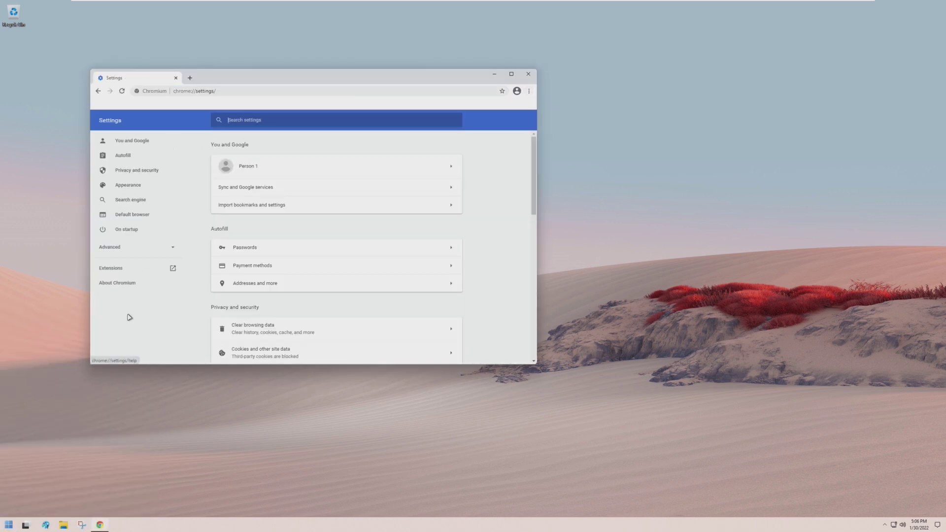
click(132, 283)
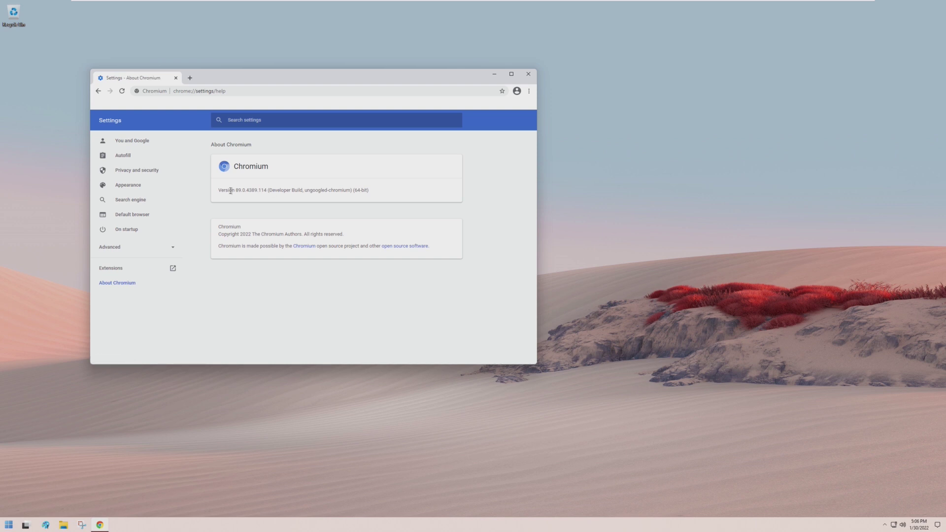
drag(231, 191, 367, 190)
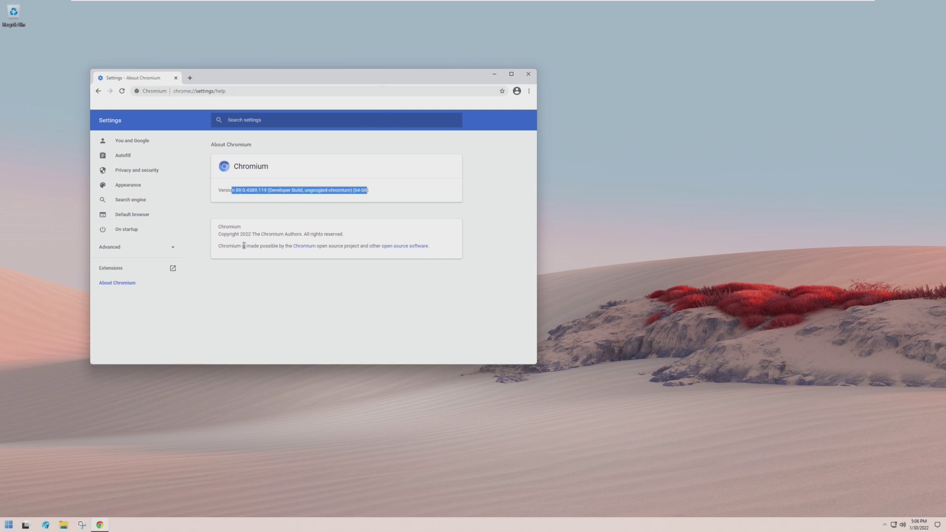
Start typing a new address, then close Chromium and open the Start search.
click(292, 93)
text(g)
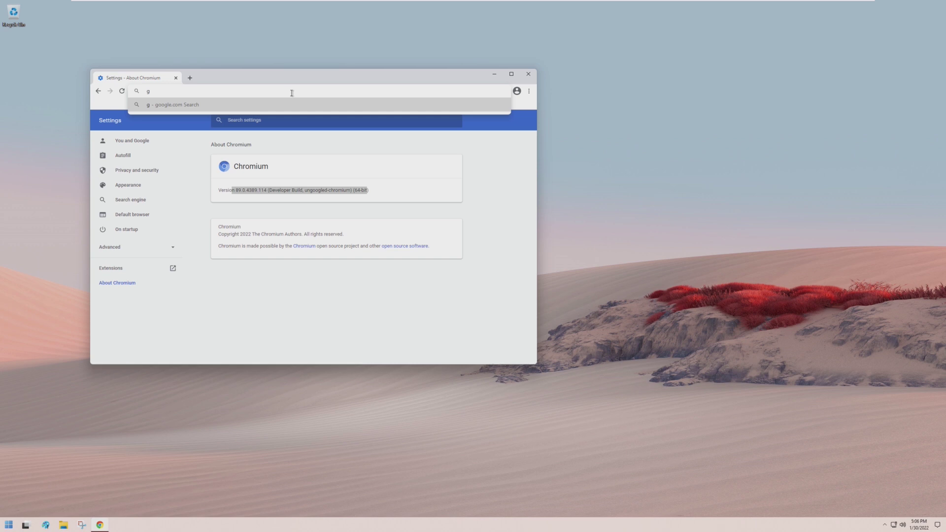
click(528, 74)
click(4, 525)
Search Start for 'edge', launch Microsoft Edge, and dismiss the msedge.exe path-not-found error.
text(e)
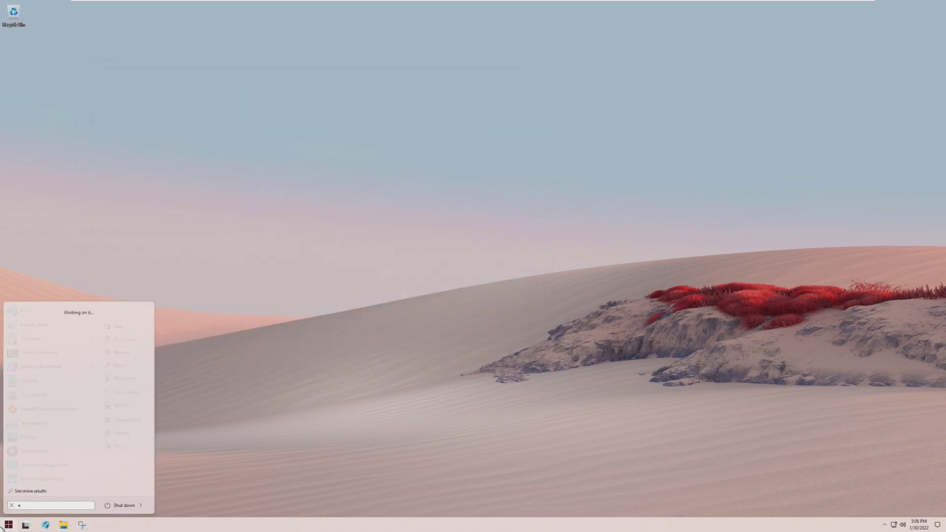
text(dge)
click(59, 329)
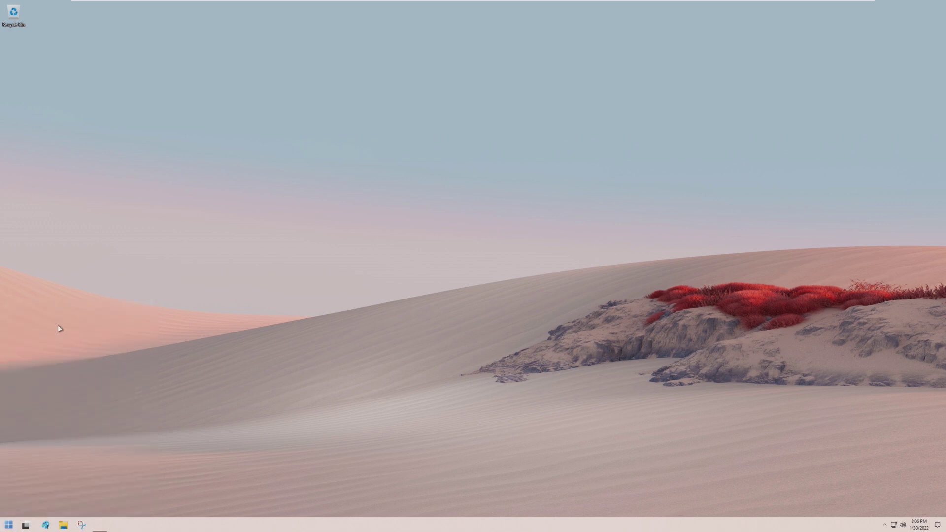
key(super)
text(edge)
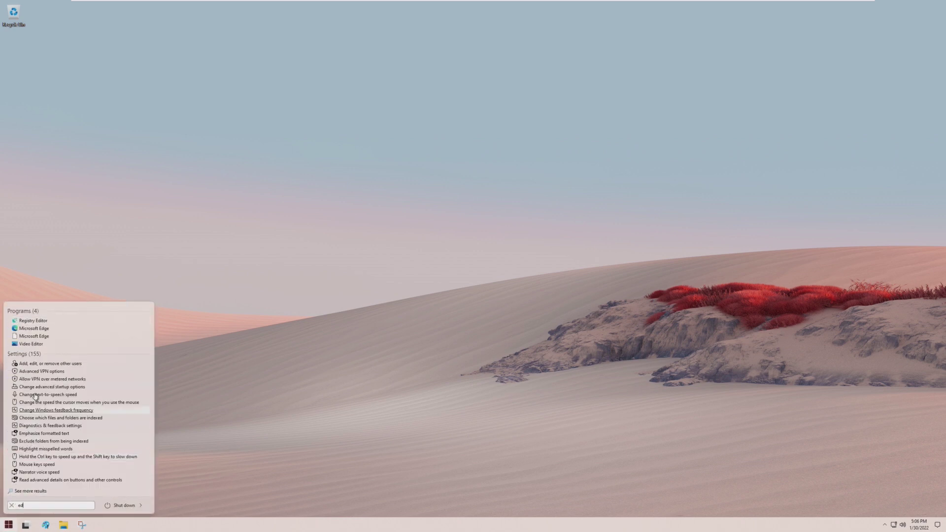
click(39, 329)
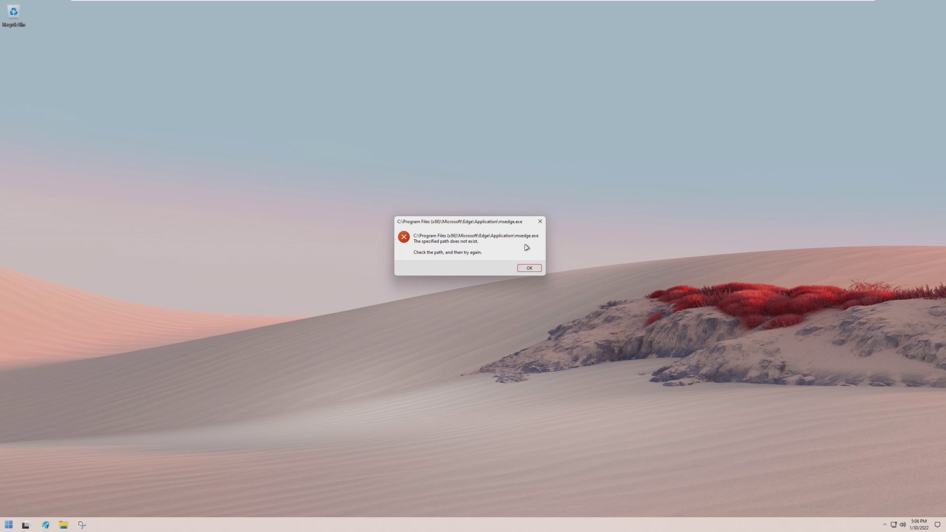
click(519, 269)
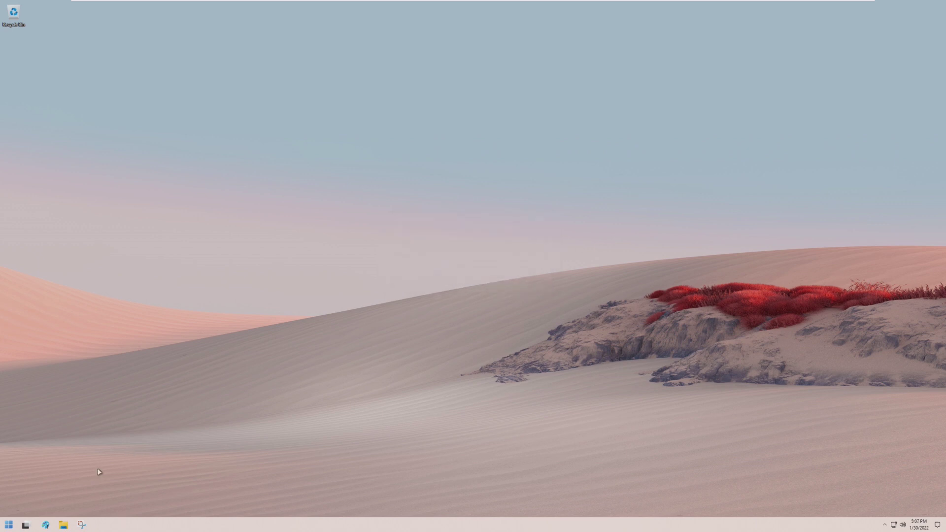
click(9, 524)
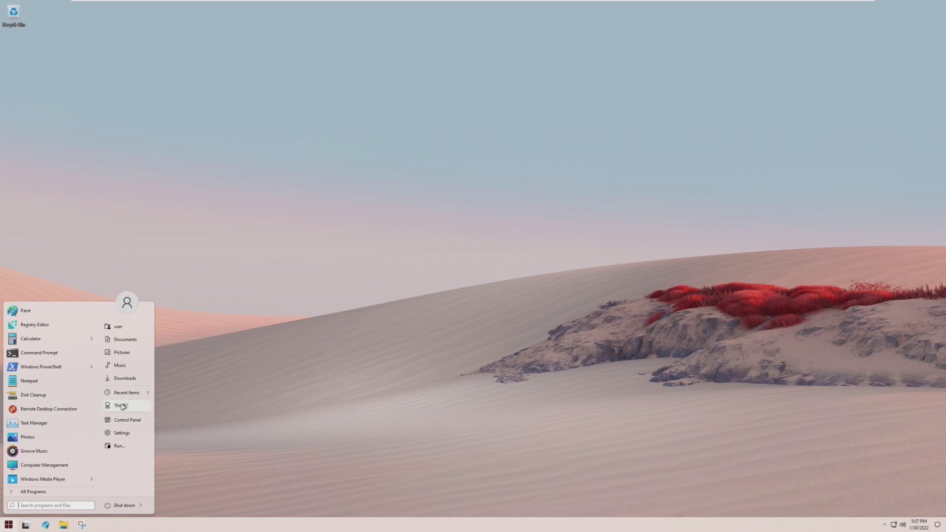
Launch Chromium, search 'malwarebyte', and open the official Malwarebytes website.
click(63, 491)
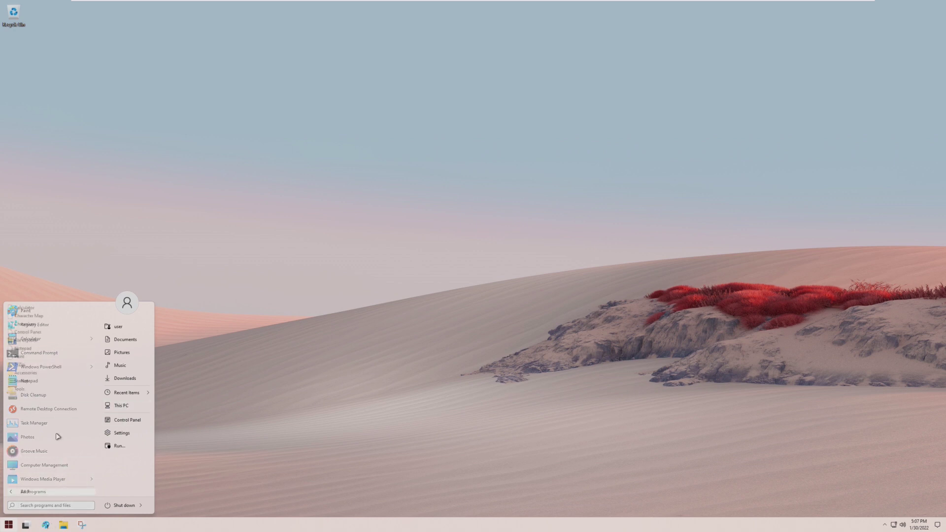
click(49, 324)
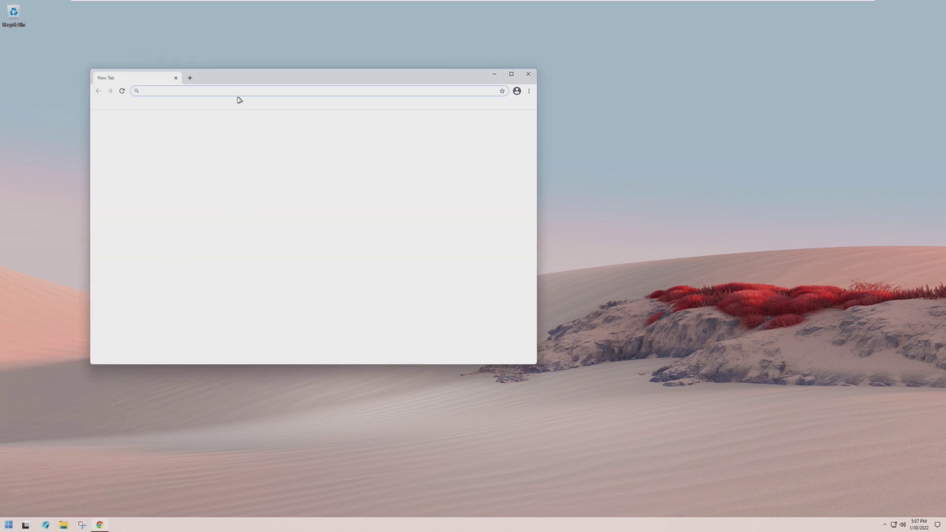
text(malwarebyte)
key(Return)
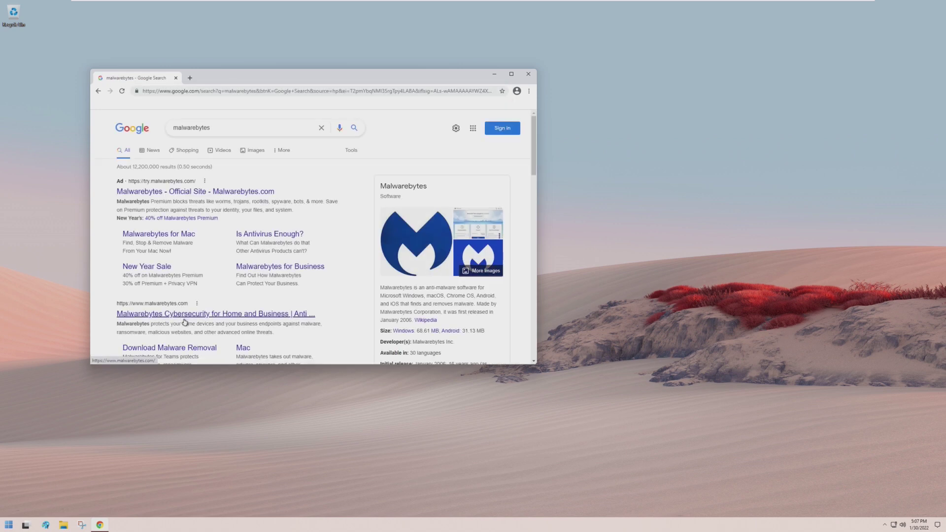
scroll(197, 296, down, 1)
click(197, 285)
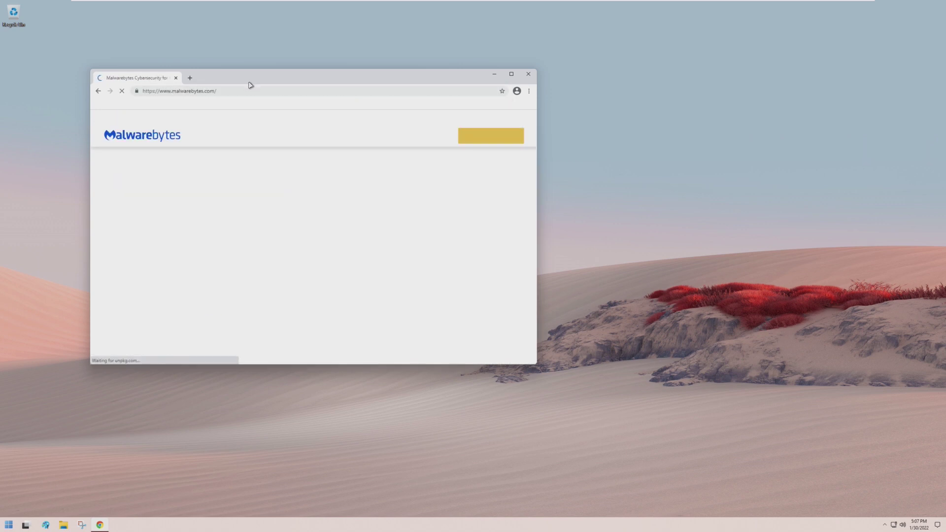
Download the free trial, run MBSetup.exe choosing 'Me or my family', then close the browser.
click(486, 138)
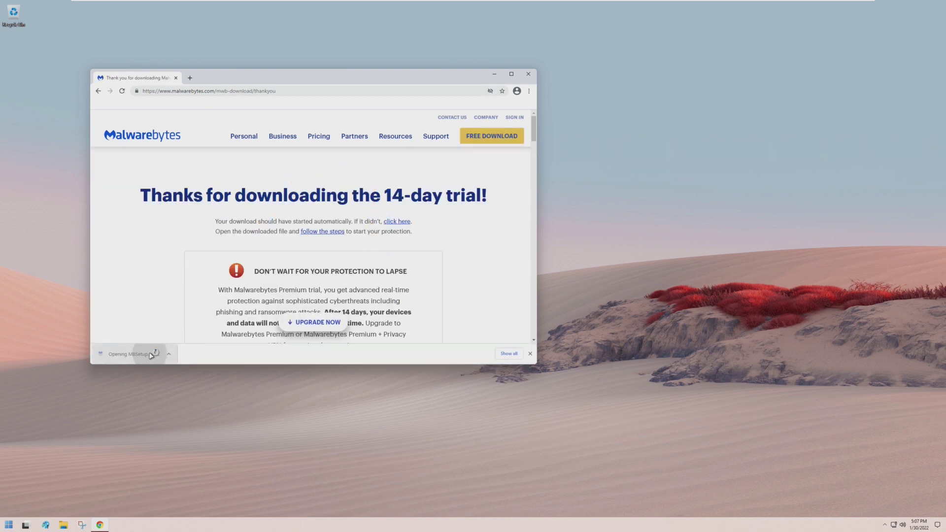
click(143, 353)
click(459, 296)
click(512, 333)
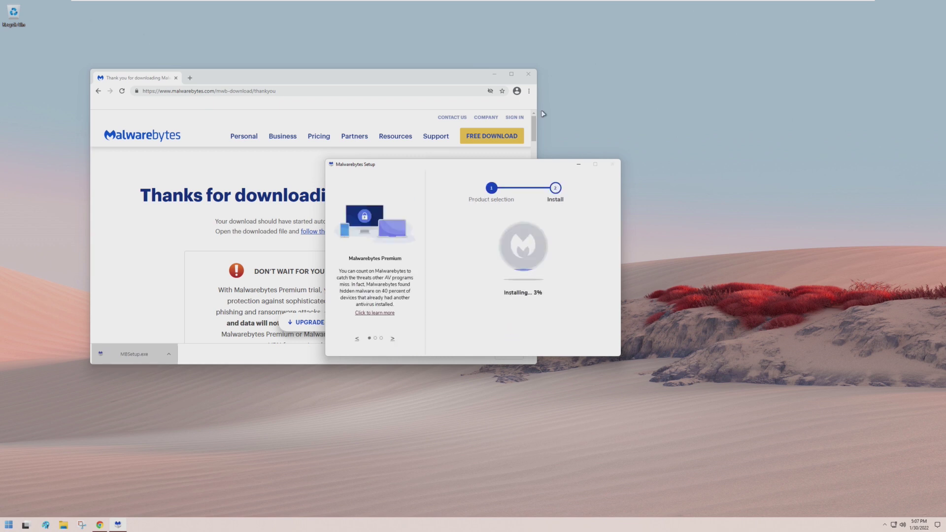
click(525, 76)
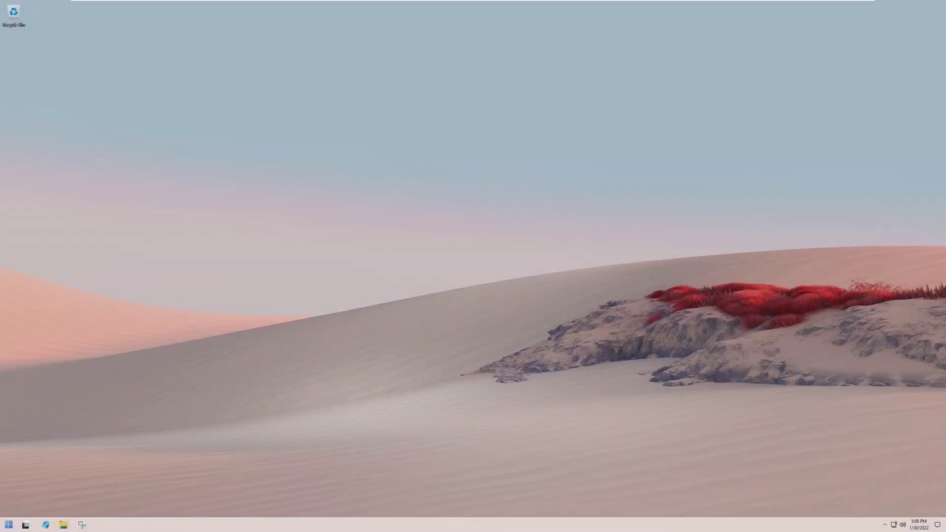
key(super)
Search Start for 'malware' to open Windows Security, reposition it, and dismiss the Malwarebytes error.
click(58, 390)
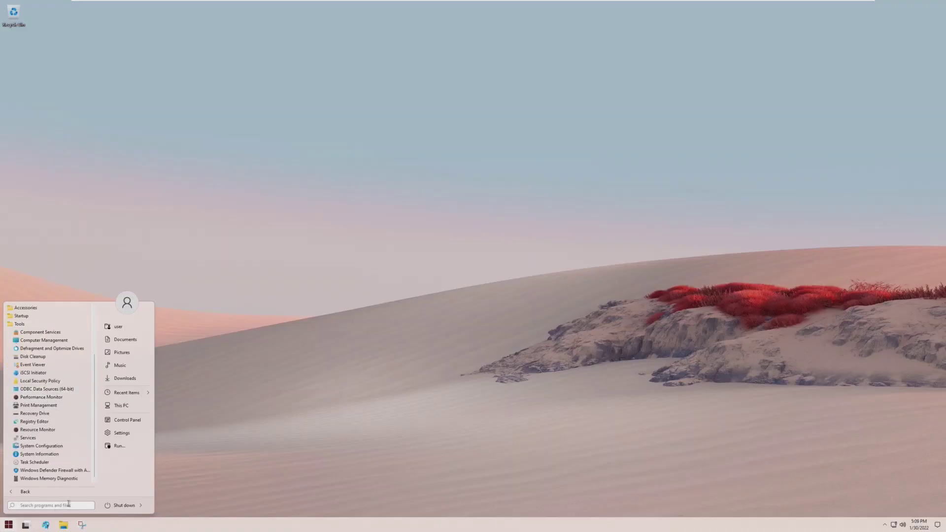
text(malware)
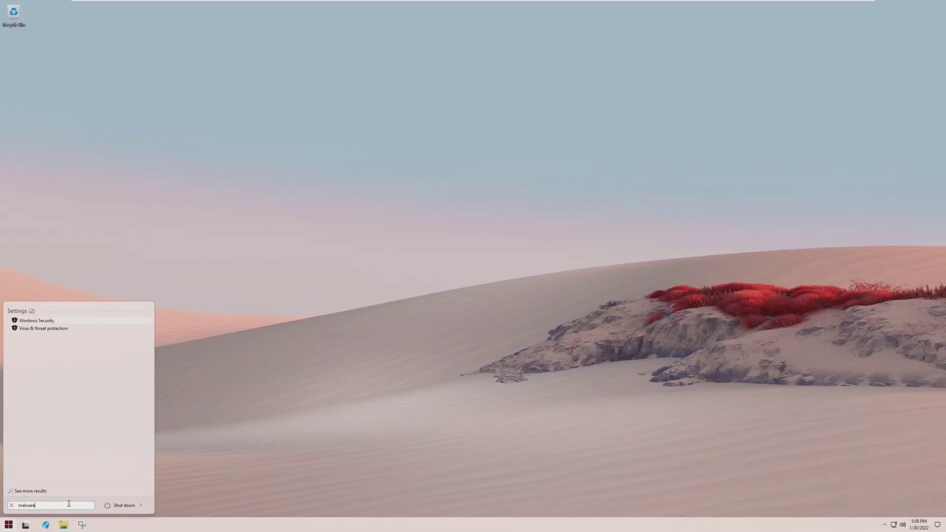
key(Return)
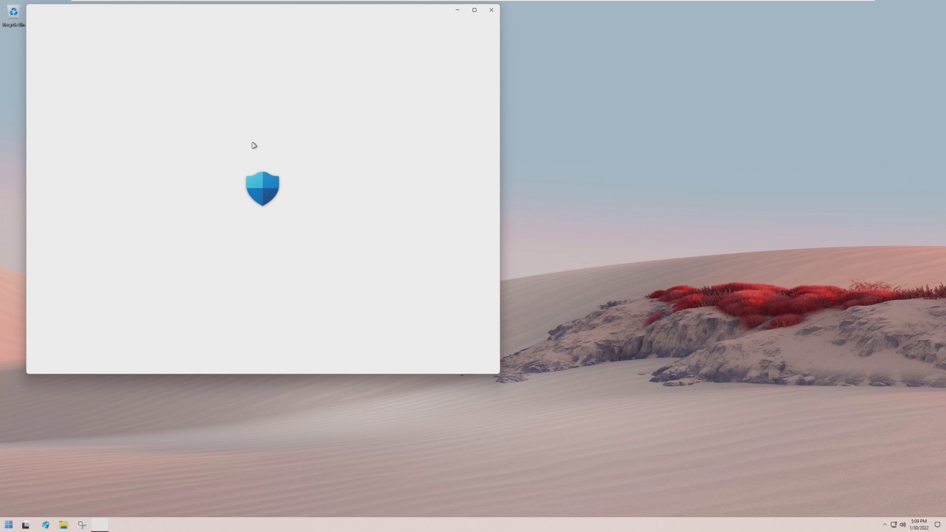
drag(251, 14, 367, 79)
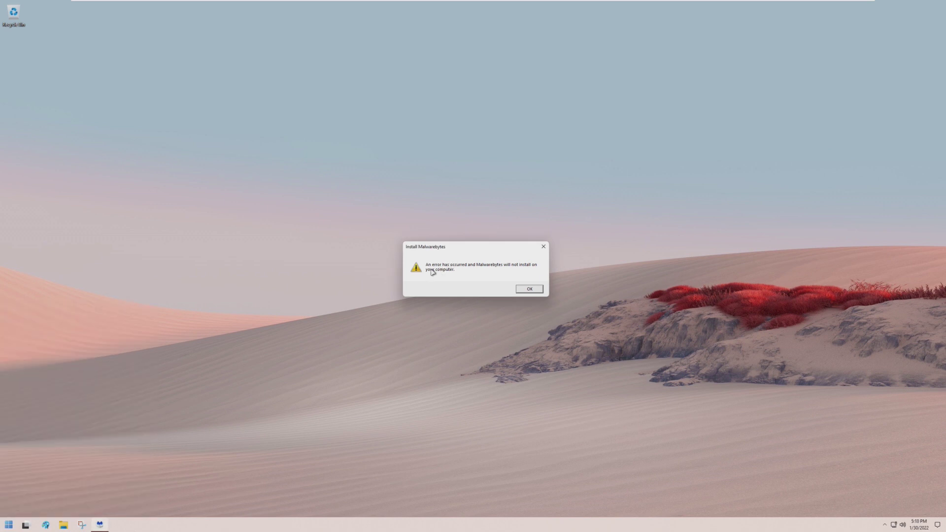
click(530, 288)
Rerun MBSetup.exe from Downloads, choosing Install and 'Me or my family', then Next.
click(63, 525)
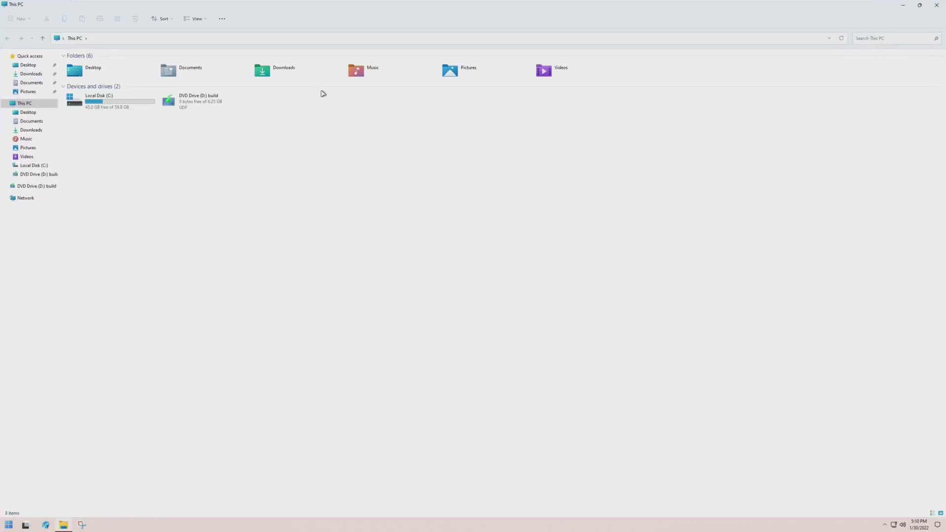
double_click(296, 71)
double_click(252, 76)
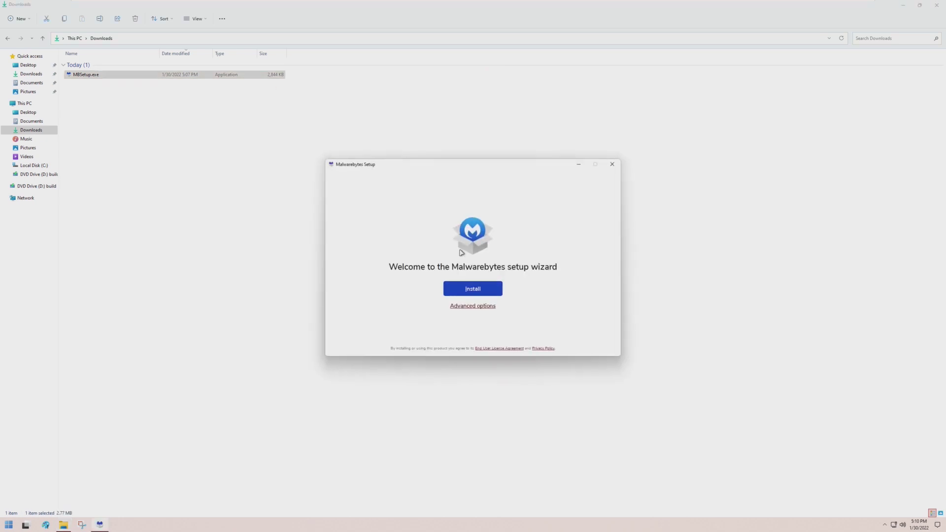
click(483, 291)
click(438, 297)
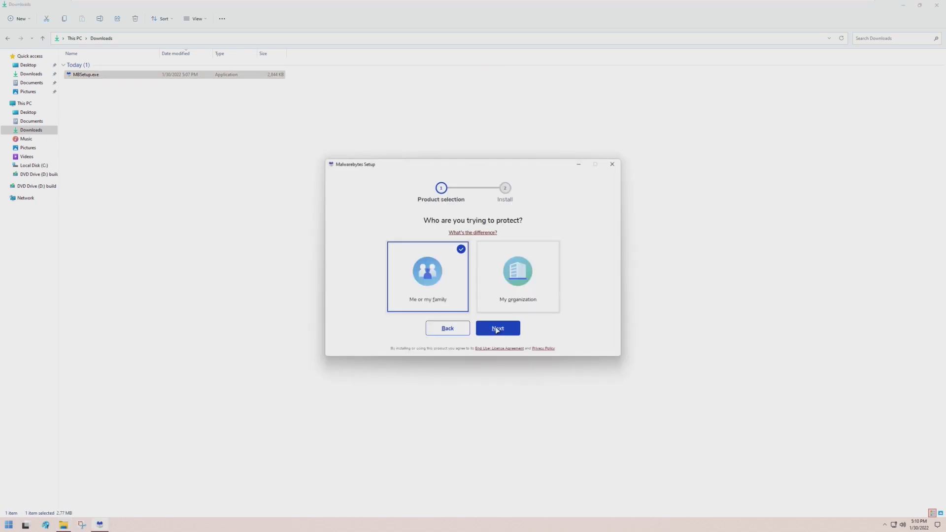
click(497, 329)
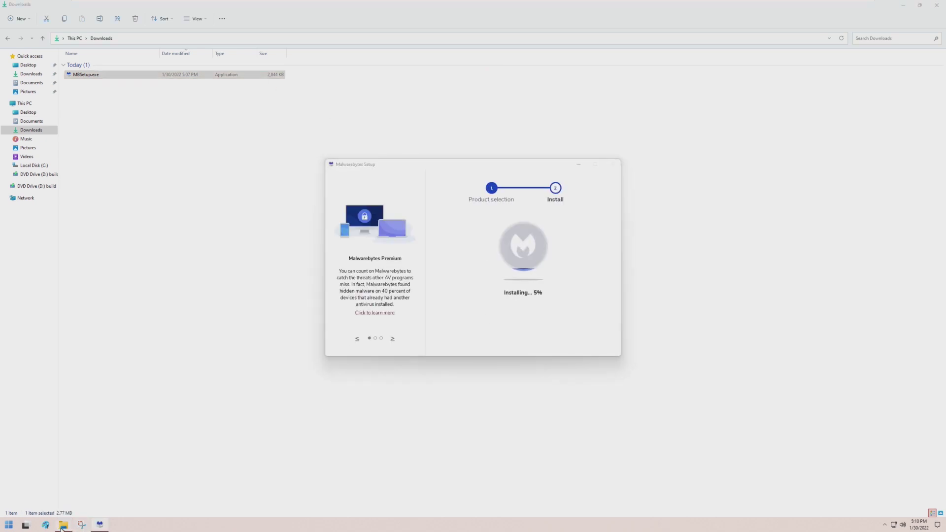
Browse Local Disk (C:), Users, Program Files and Program Files (x86), then close File Explorer.
click(23, 165)
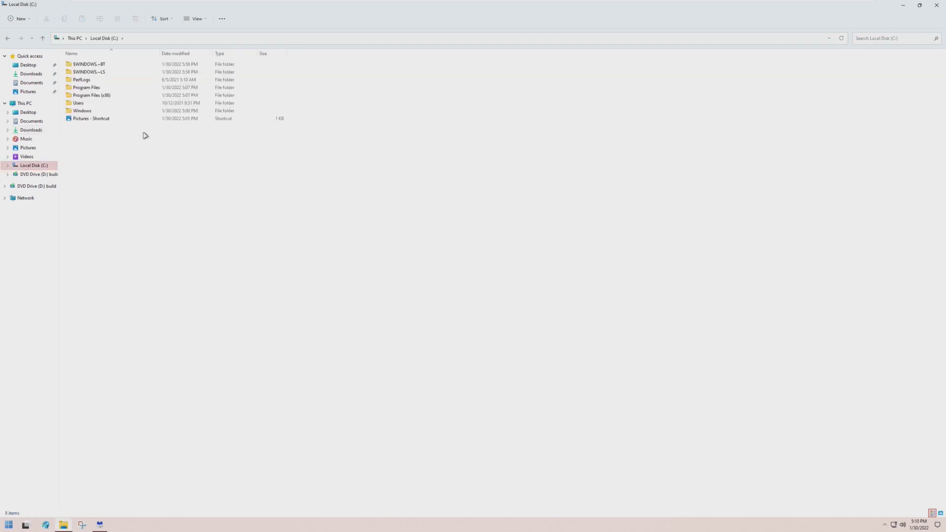
double_click(132, 104)
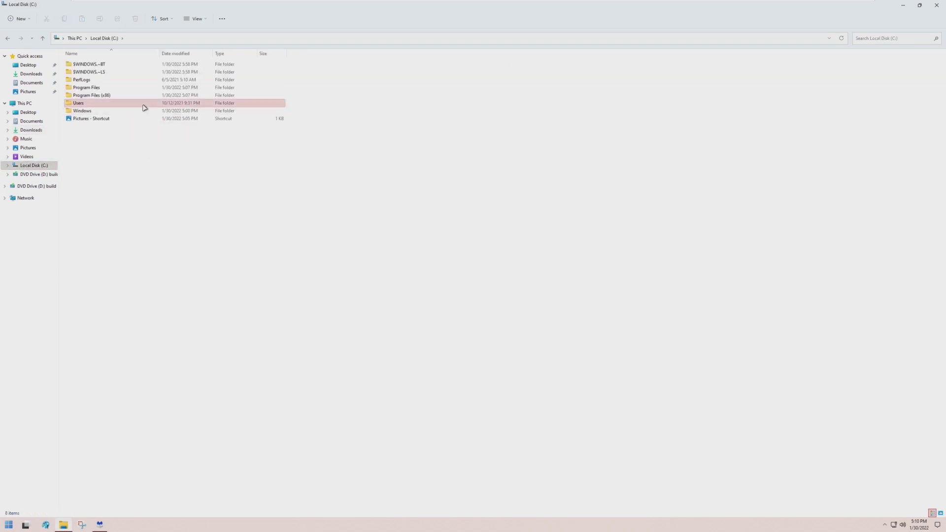
click(104, 39)
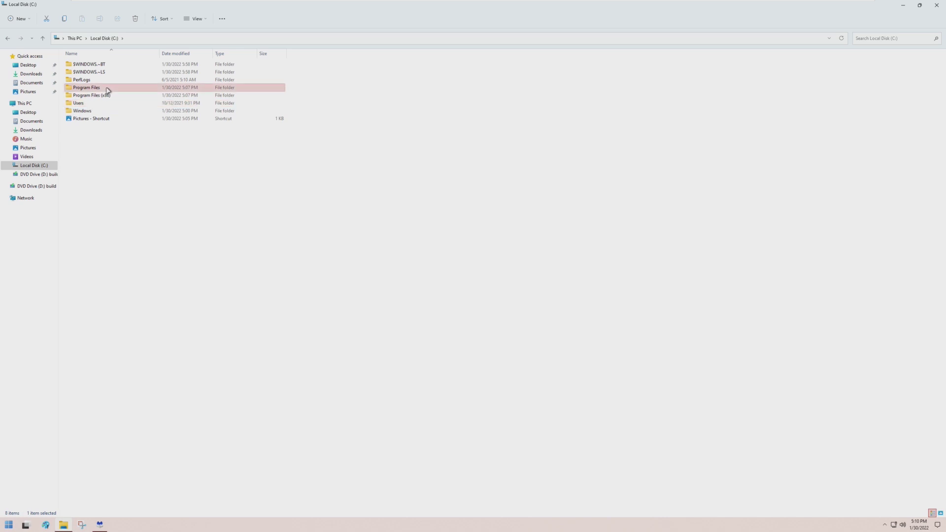
double_click(105, 88)
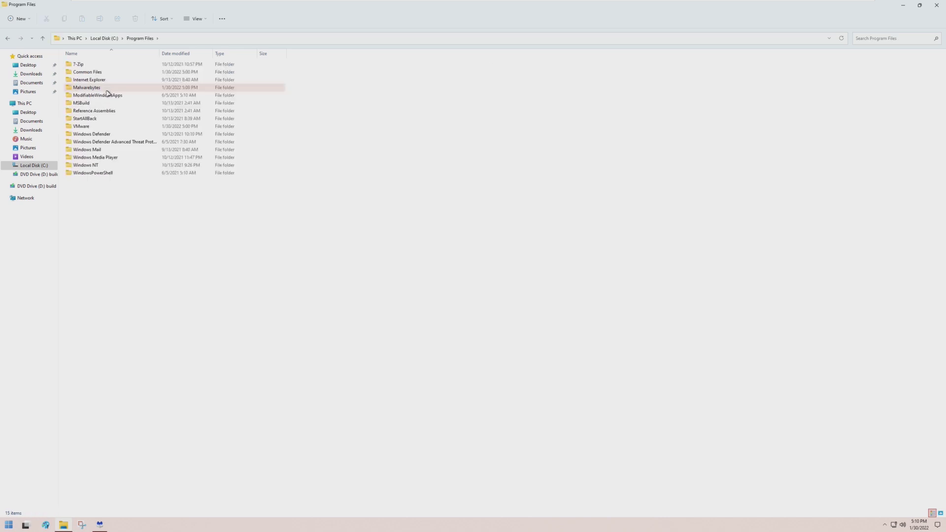
click(121, 38)
click(115, 144)
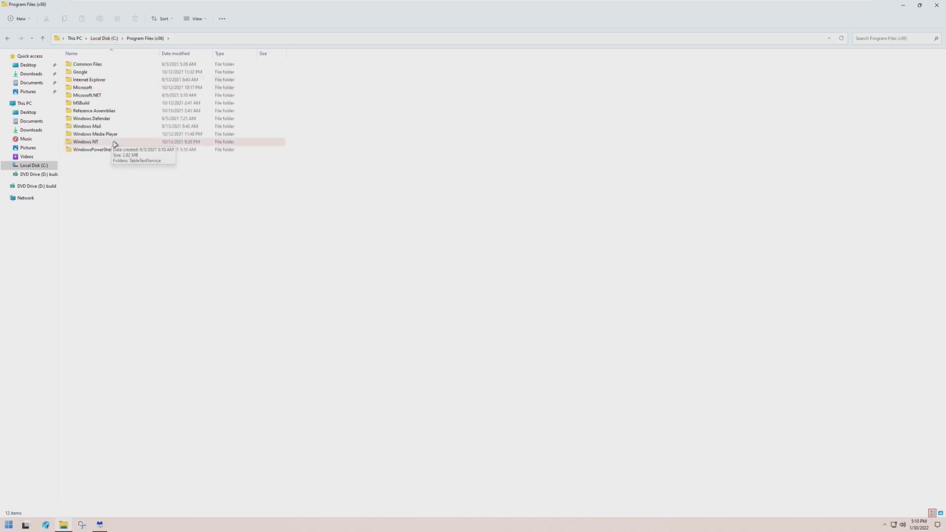
click(936, 5)
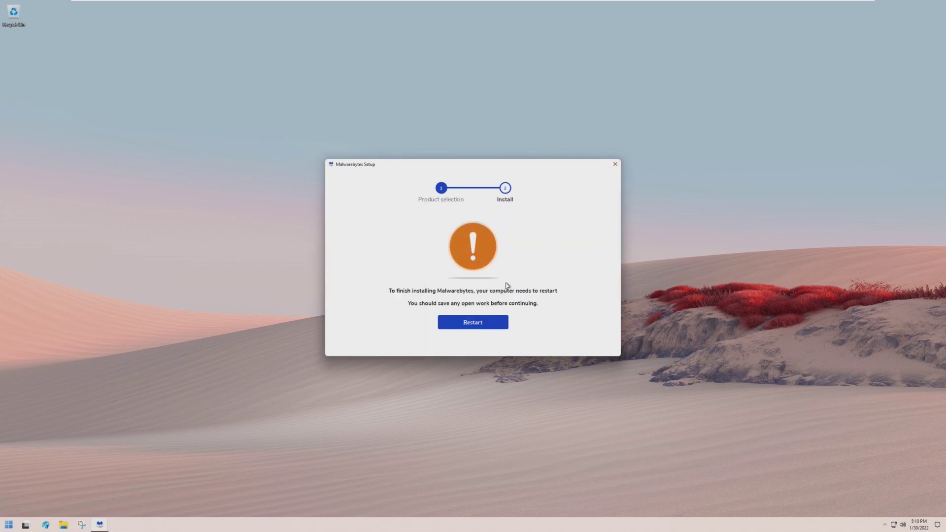
Open About your PC via a Start search for 'about' and review the Windows 11 Pro 21H2 specifications.
click(8, 524)
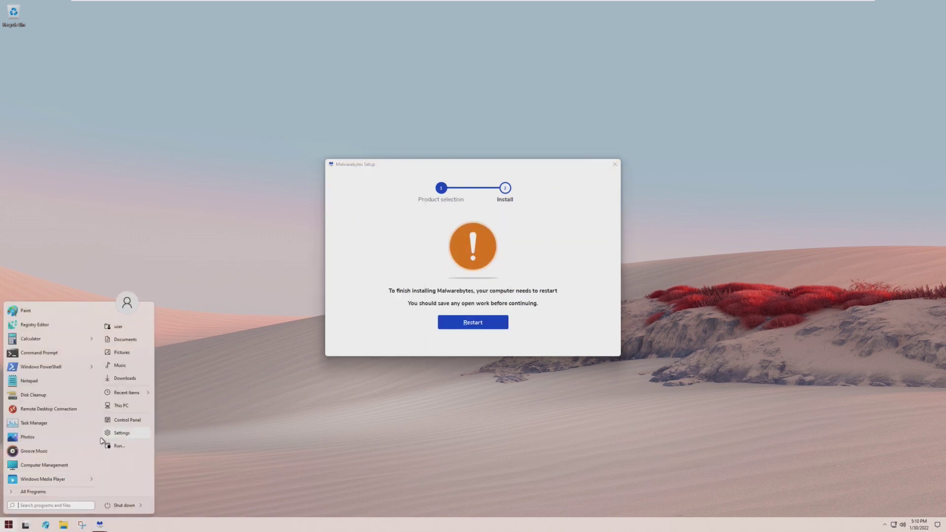
text(about)
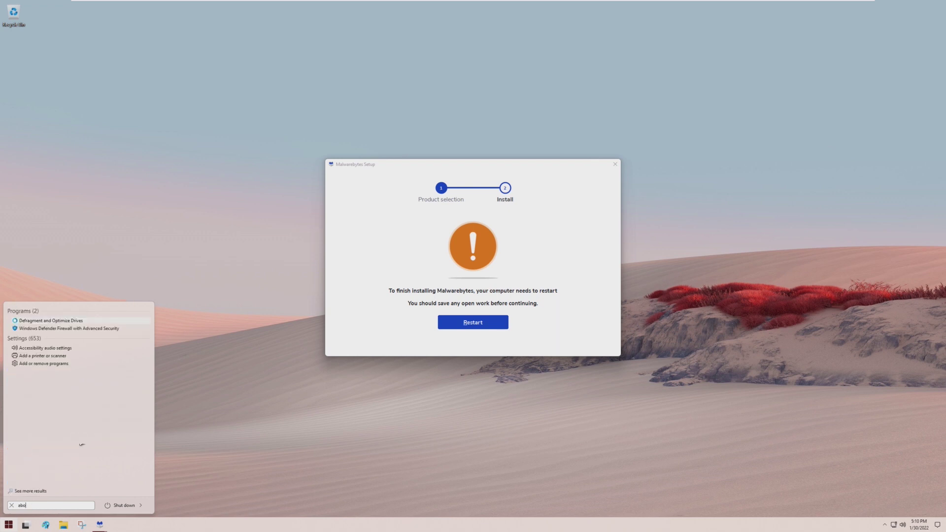
click(89, 328)
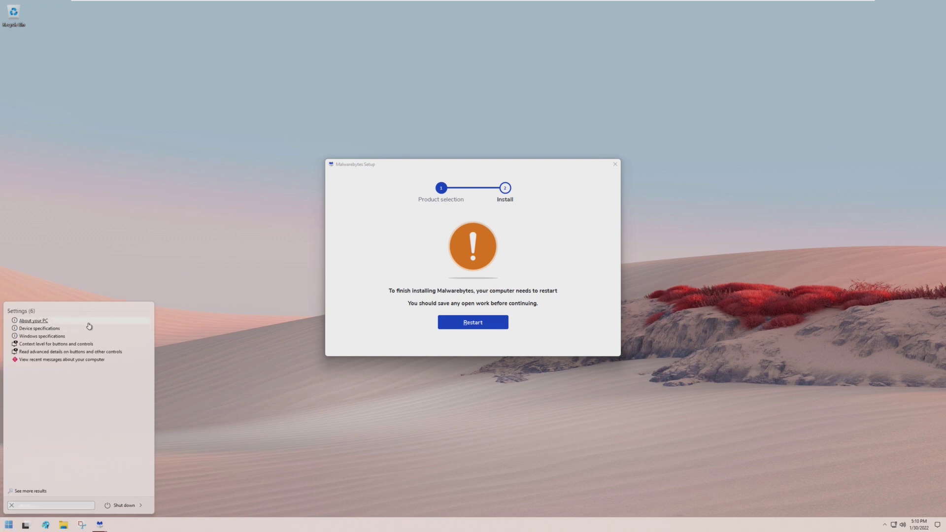
click(454, 343)
click(429, 124)
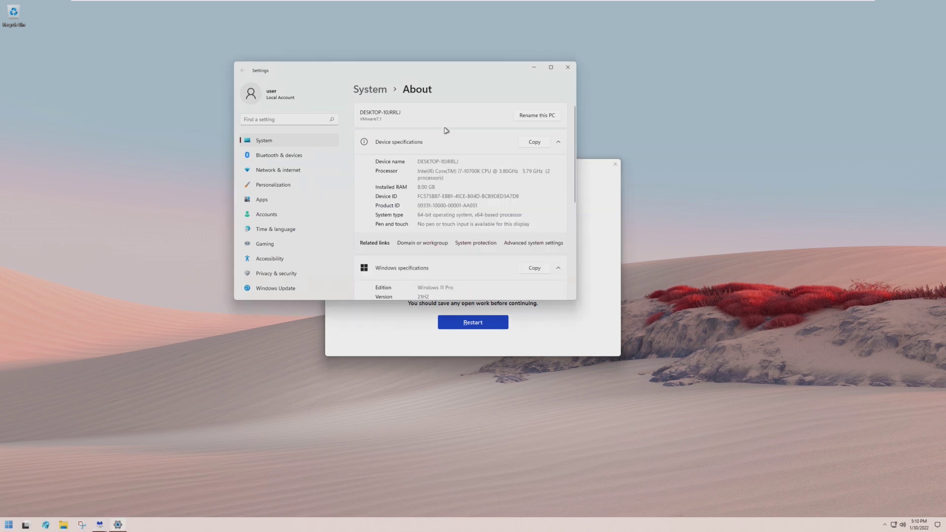
scroll(469, 246, down, 3)
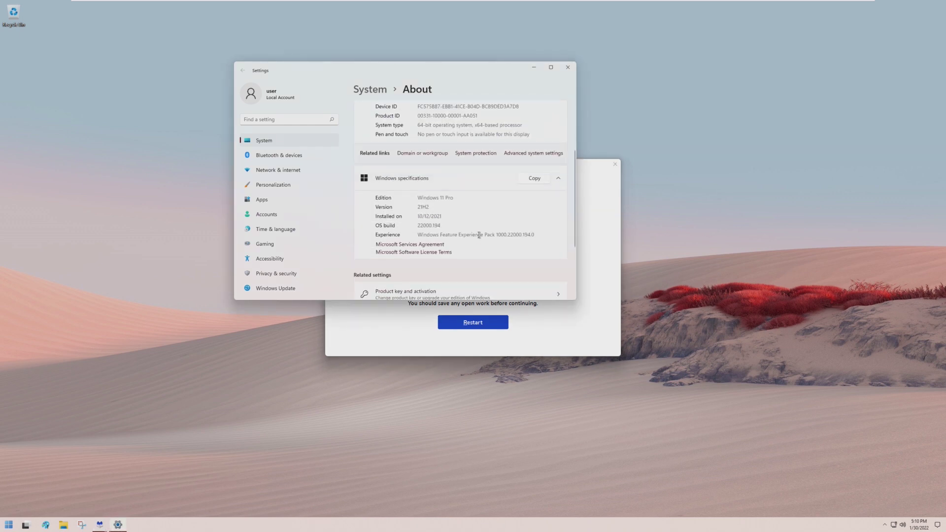
drag(479, 235, 505, 241)
click(538, 310)
Restart the guest from the Malwarebytes Setup prompt to finish the installation.
click(505, 319)
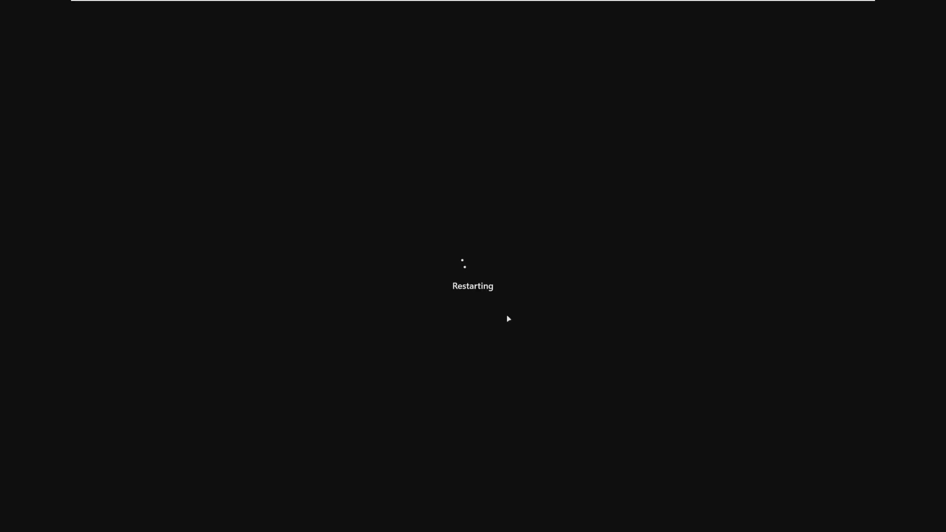